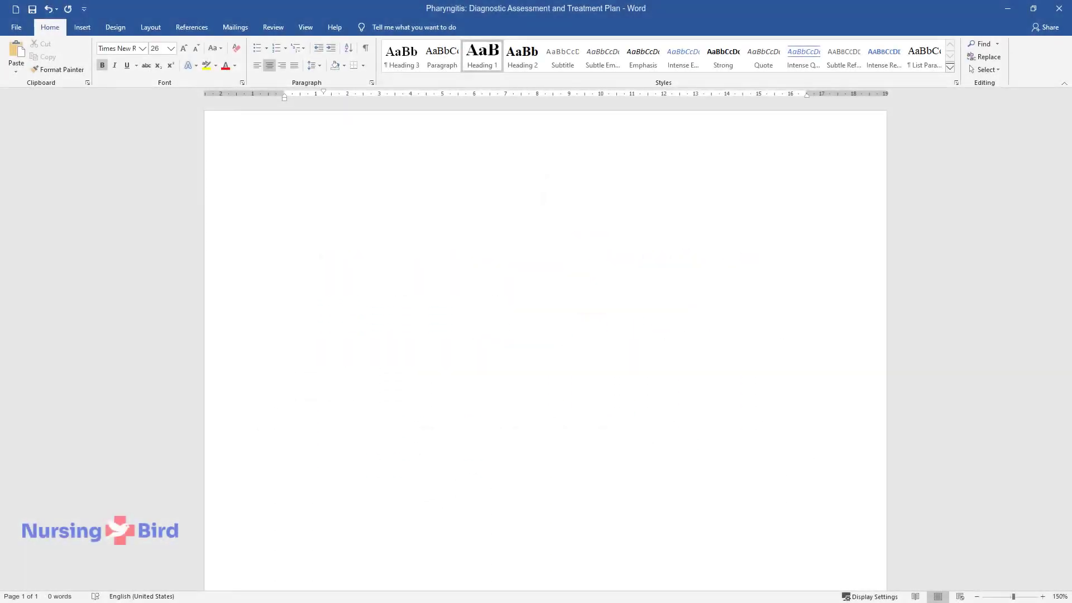
Step: Type the title 'Pharyngitis: Diagnostic Assessment and Treatment Plan' and start a new line below
type("Pharyngiti")
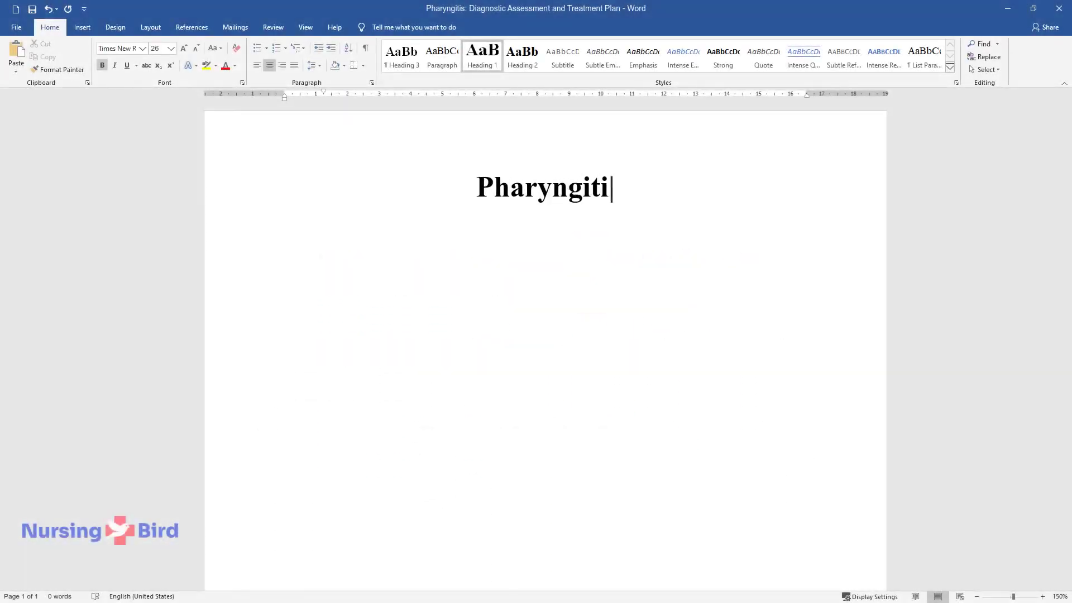
type("s: Diagnostic Assessment")
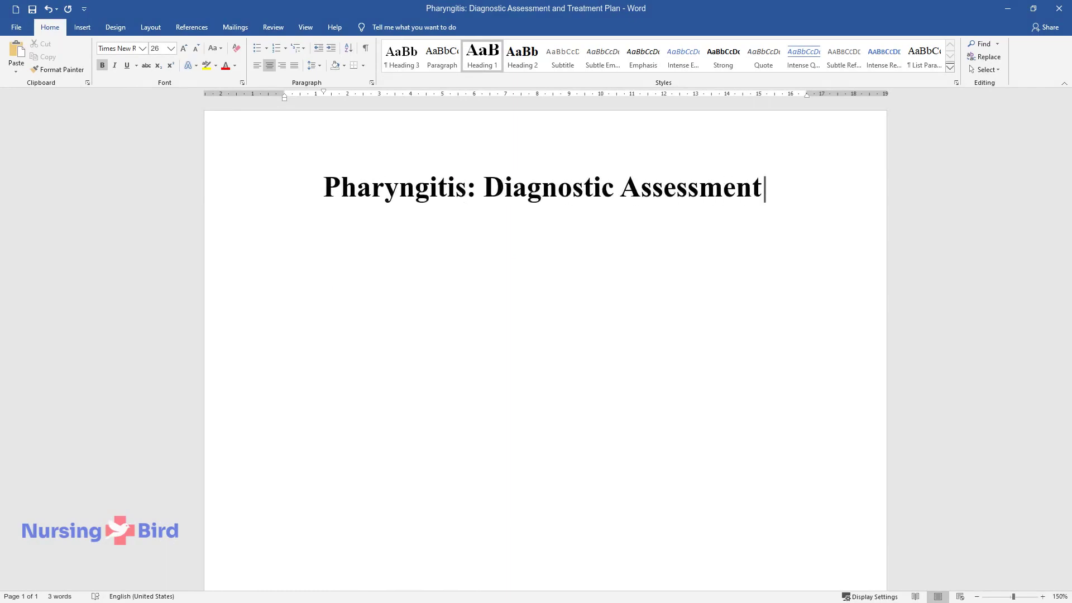
type(" and Treatment Plan")
key("Return")
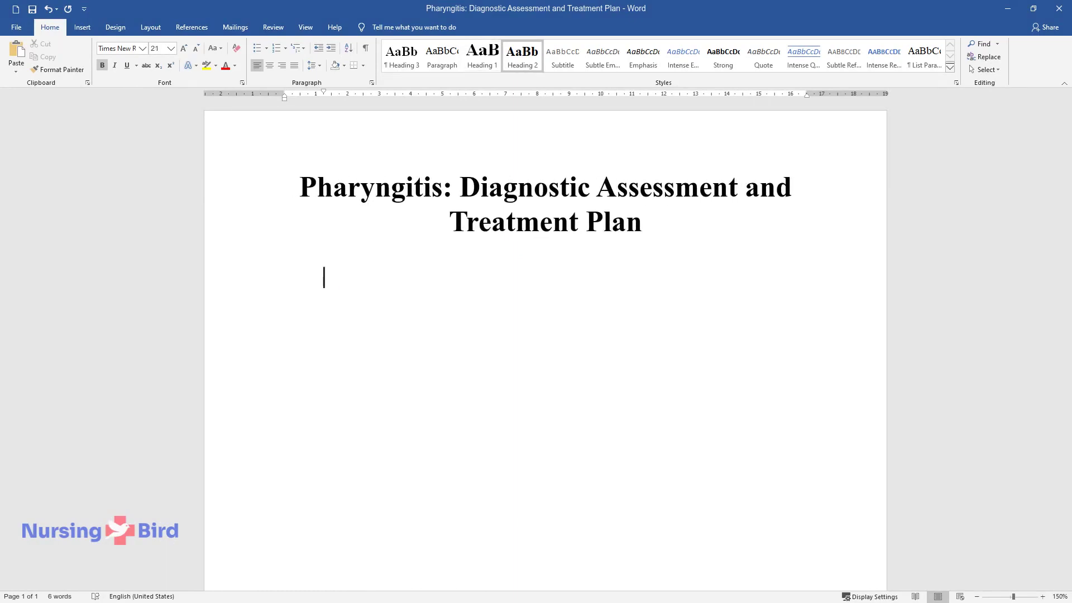
Step: Add the 'Additional Data' heading with a paragraph on further patient questions and recurring respiratory infections
type("Additional Data")
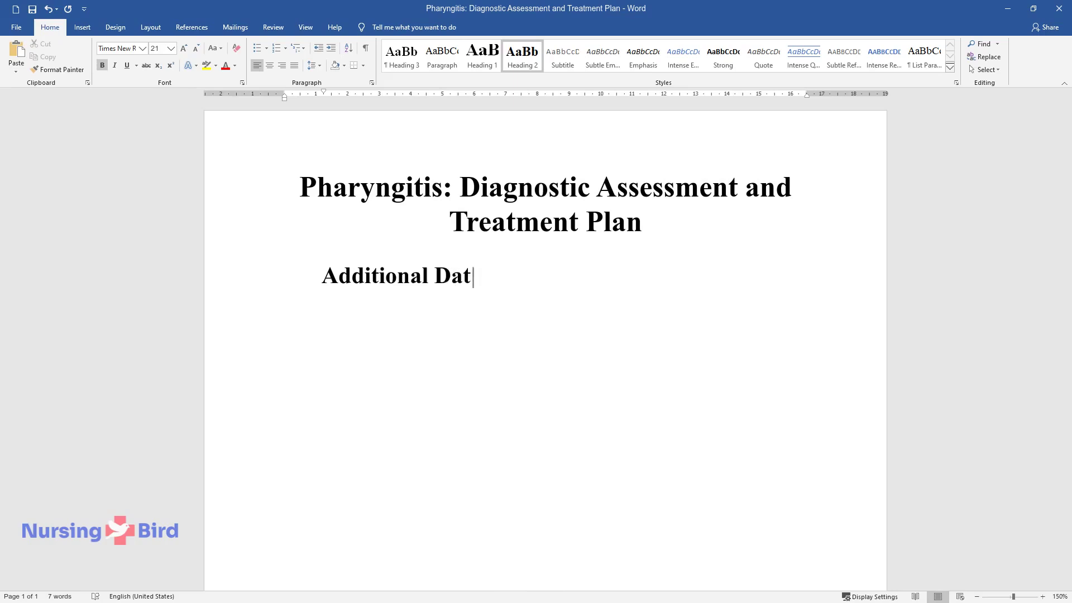
key("Return")
type("I would l")
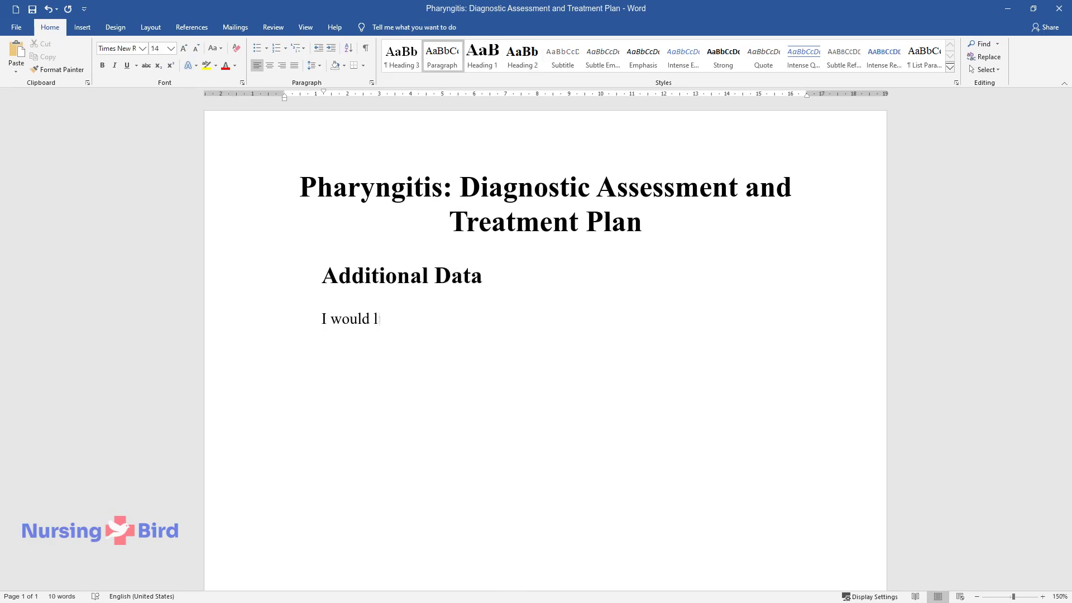
type("ike to ask the patient additional ")
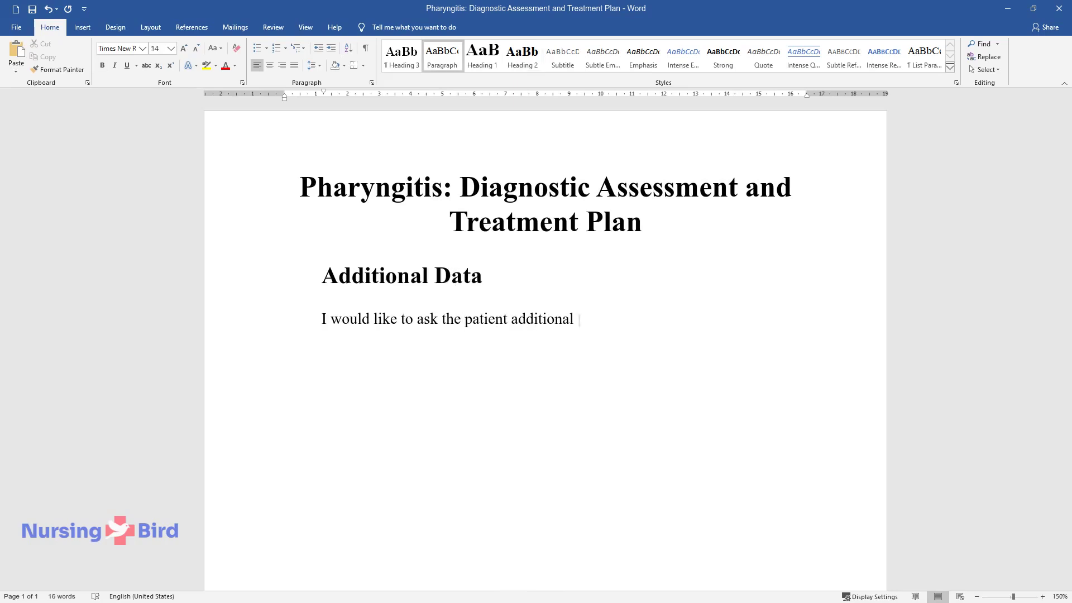
type("questions to obtain more subjunctiv")
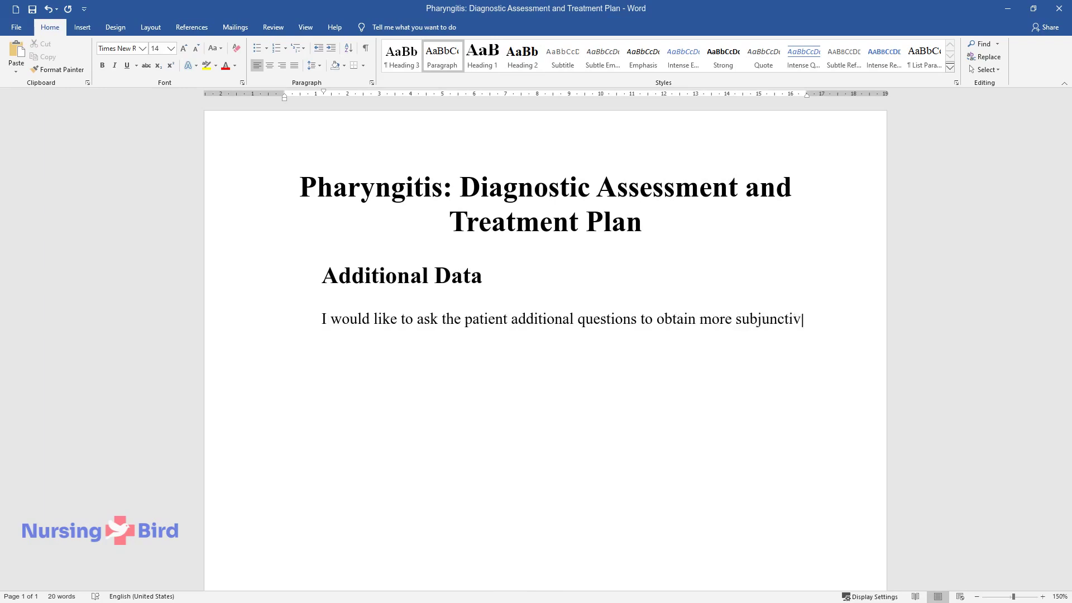
type("e data for the diagnosis to be app")
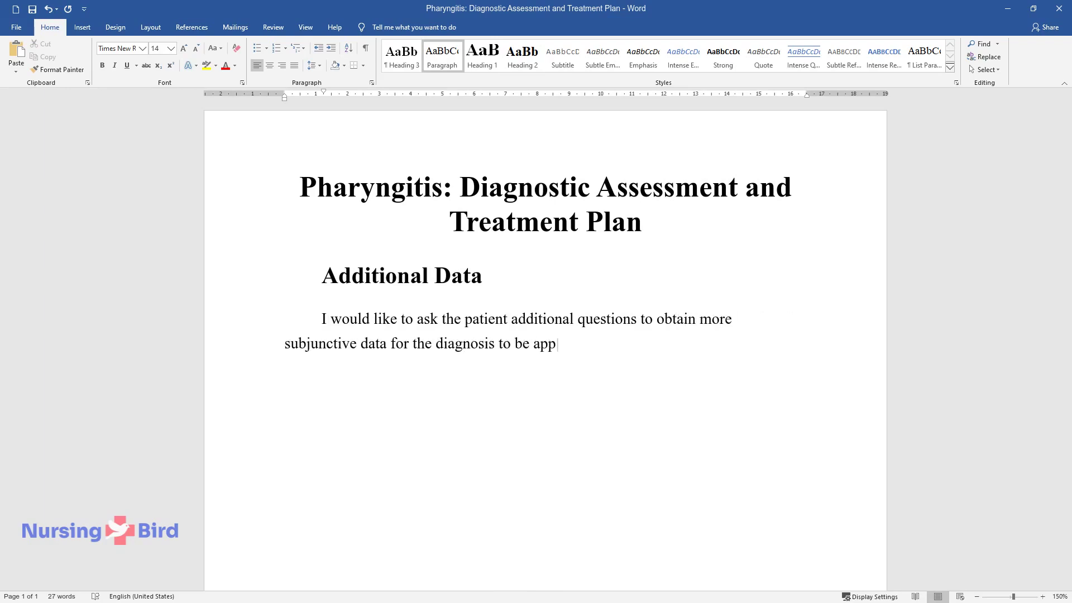
type("ropriate. I want to know if she had")
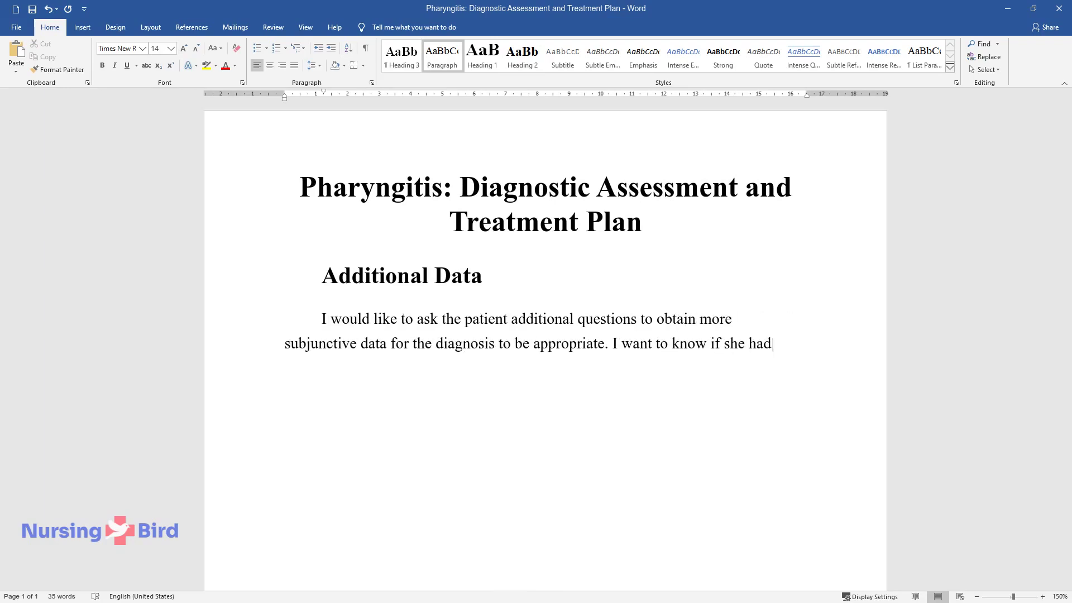
type(" similar symptoms before and how l")
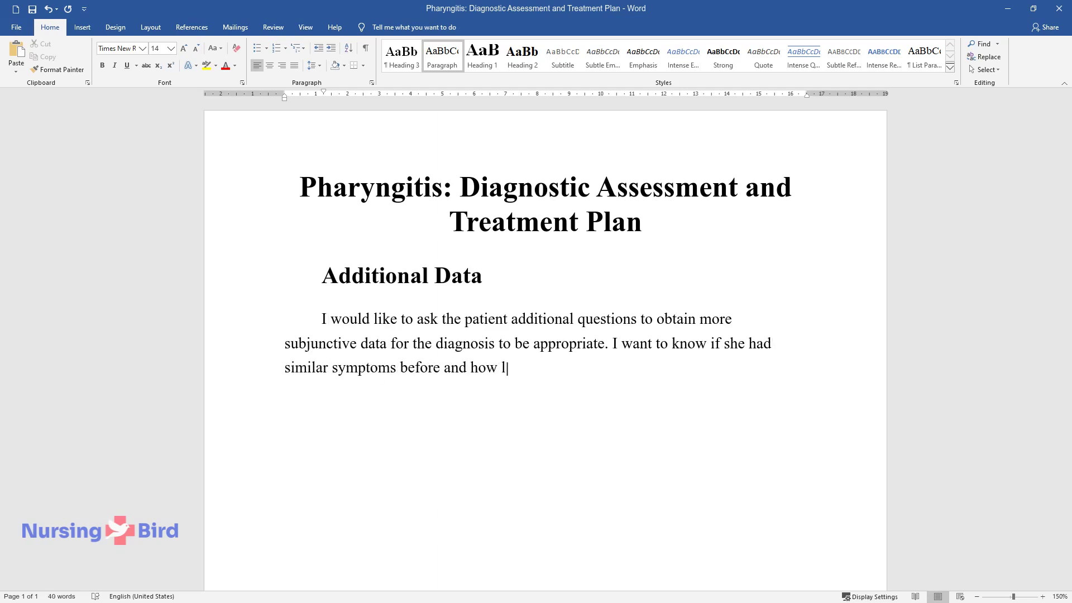
type("ong they lasted. As the woman has a")
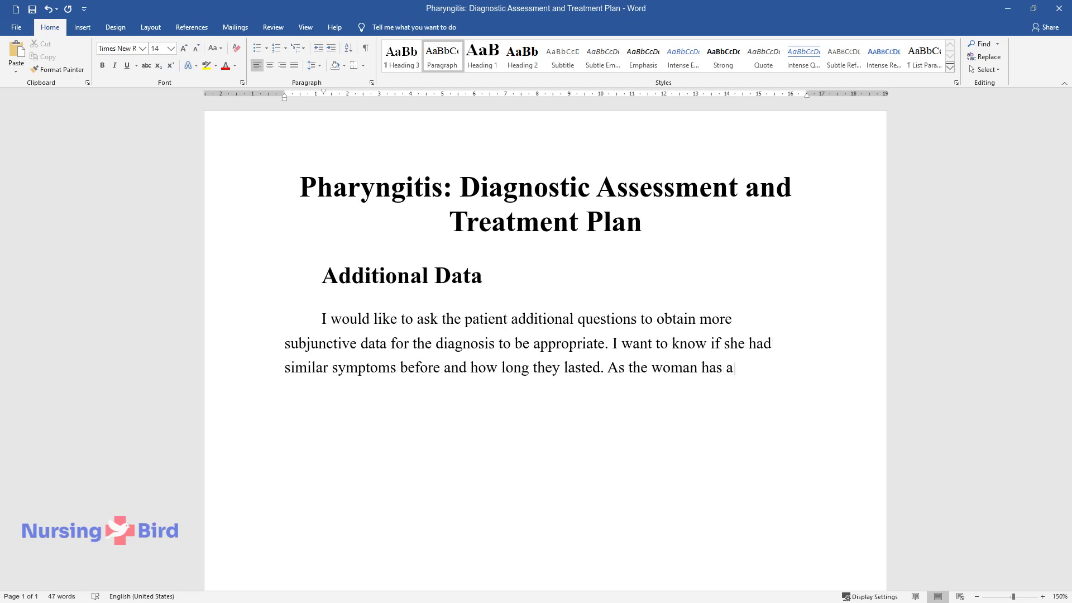
type("n allergy, I wonder if some of the")
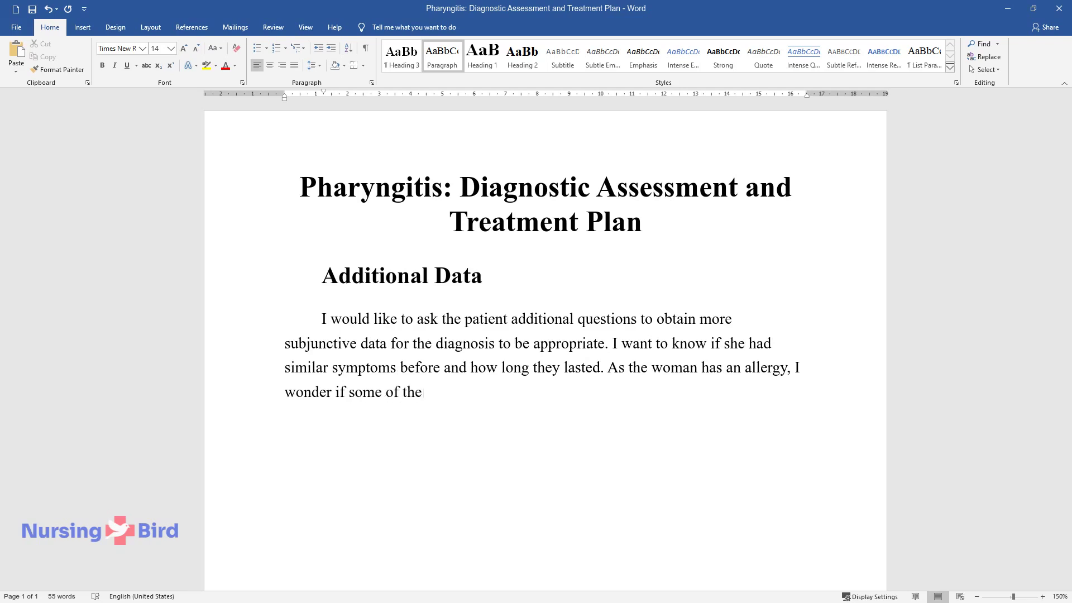
type(" mentioned symptoms are observed a")
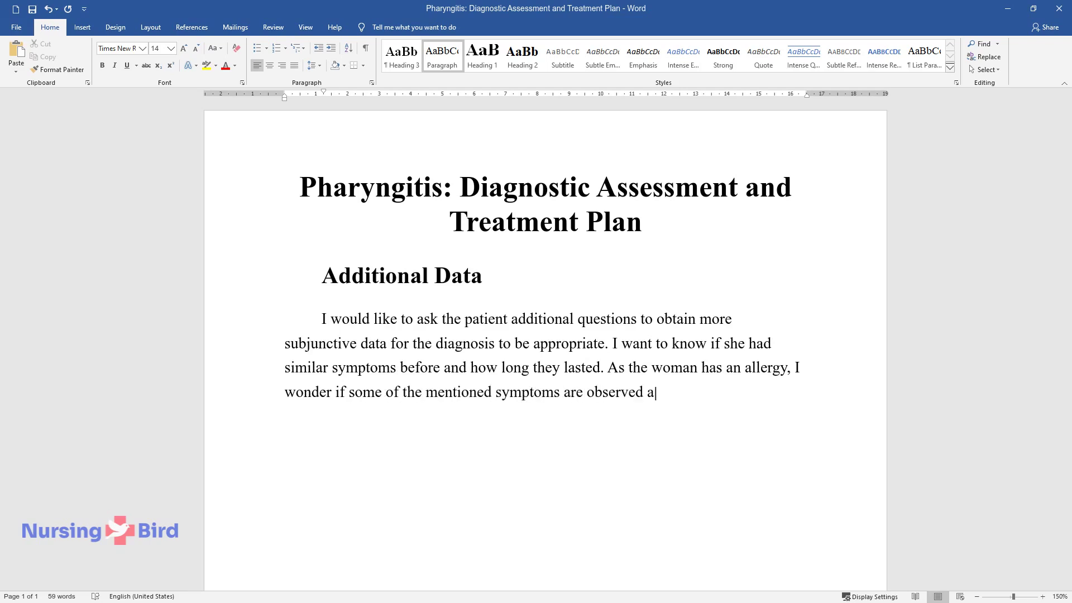
type("t certain times of the yea")
scroll(545, 262, "down", 1)
type("r. I am a")
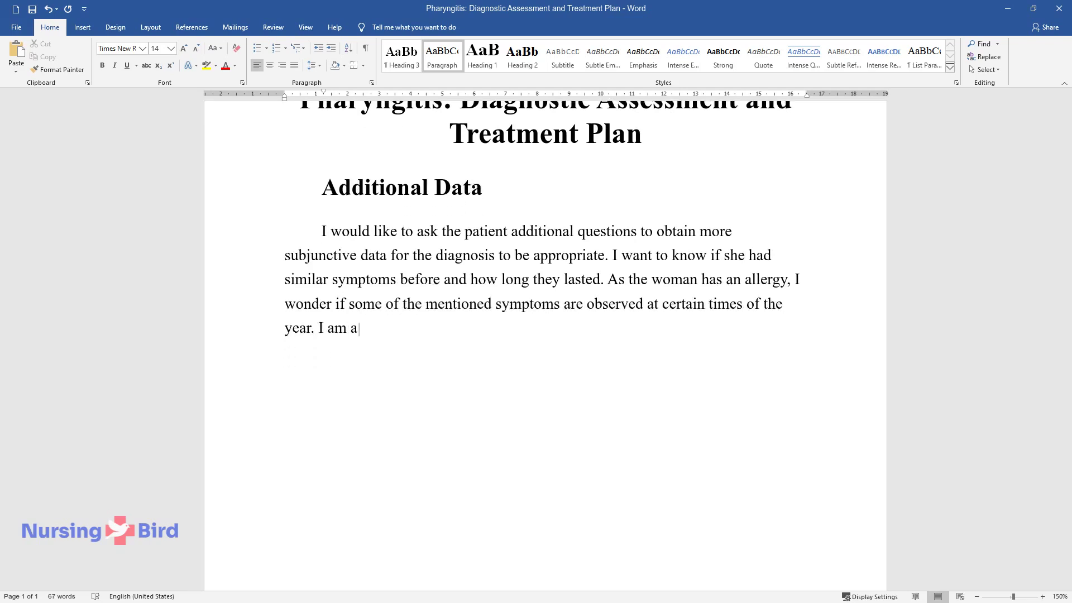
type("lso concerned about her previous re")
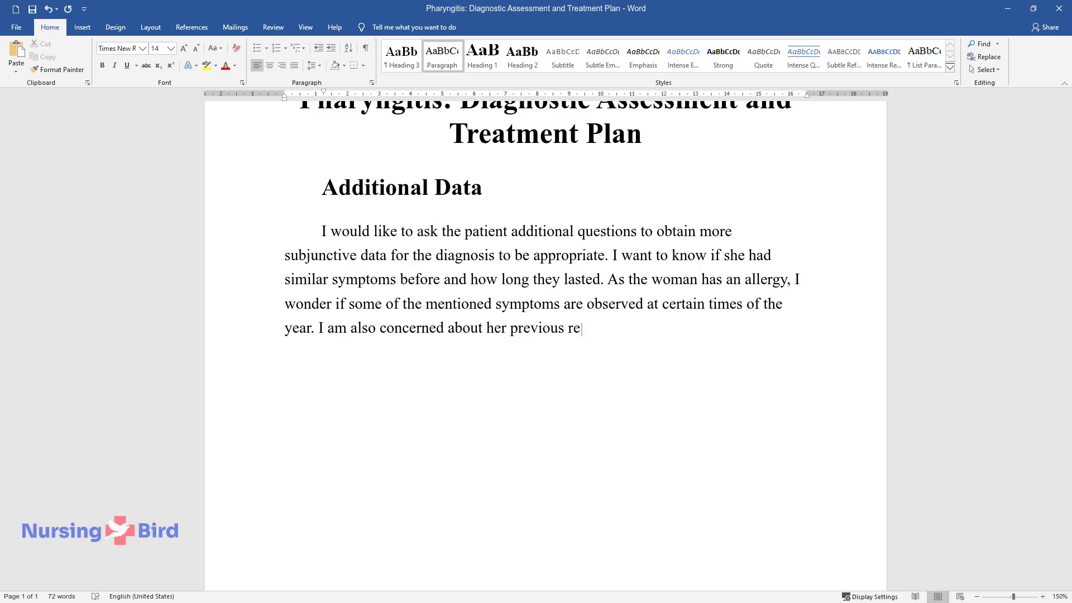
type("occurring respiratory tract infect")
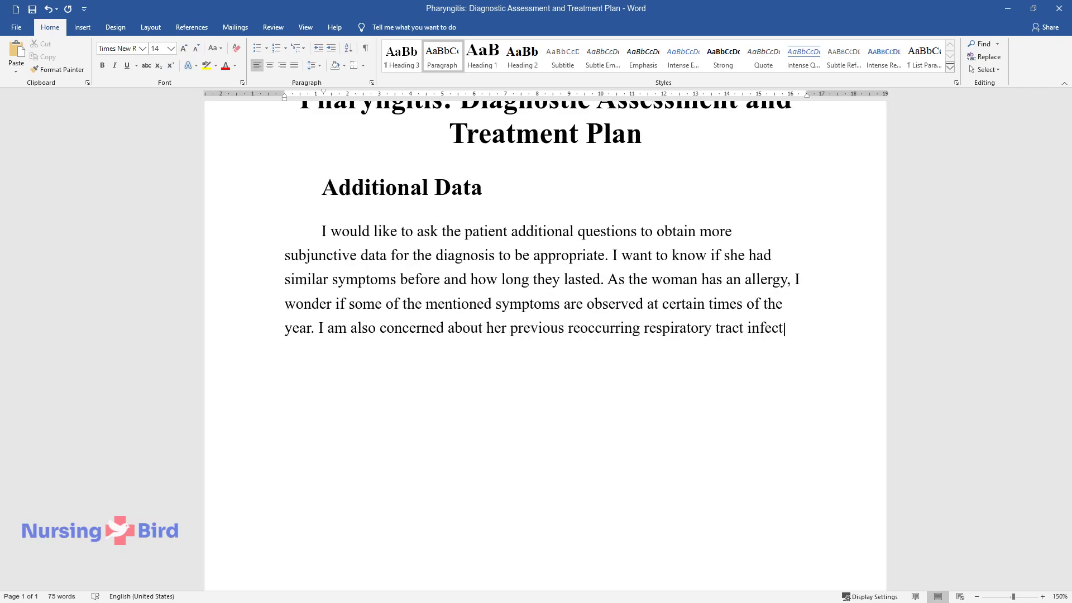
type("ions or traumas. Finally, I want to")
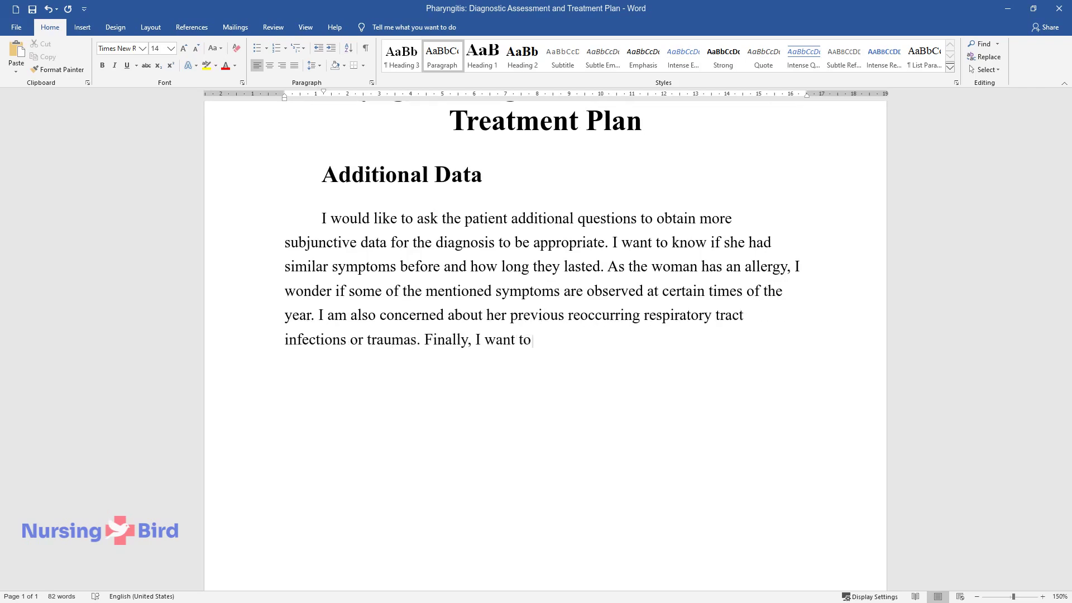
type(" know if she smokes or lives in an")
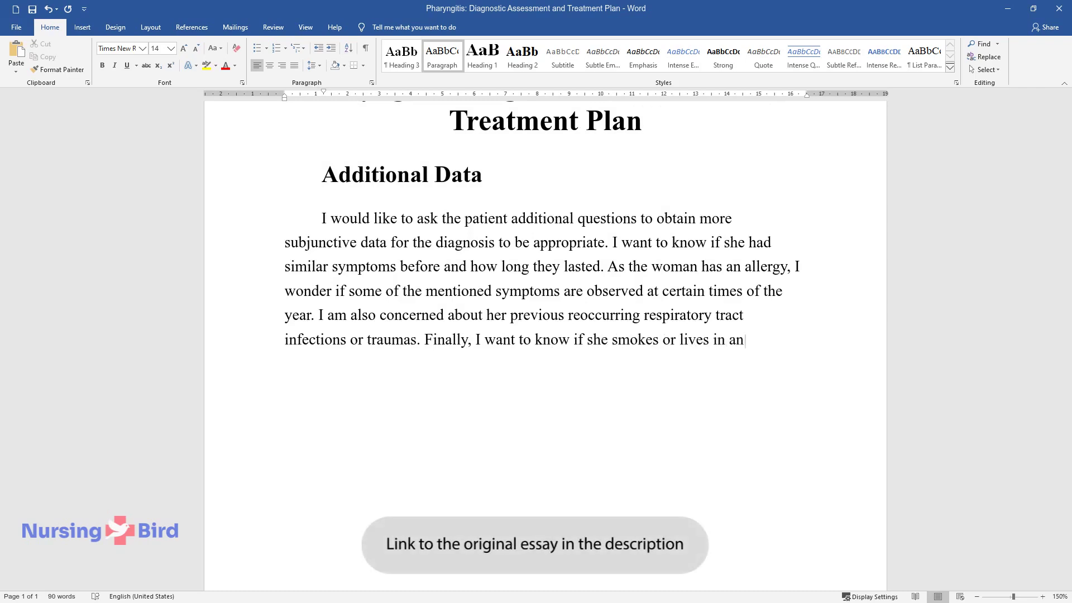
type(" area with highly polluted air. I ")
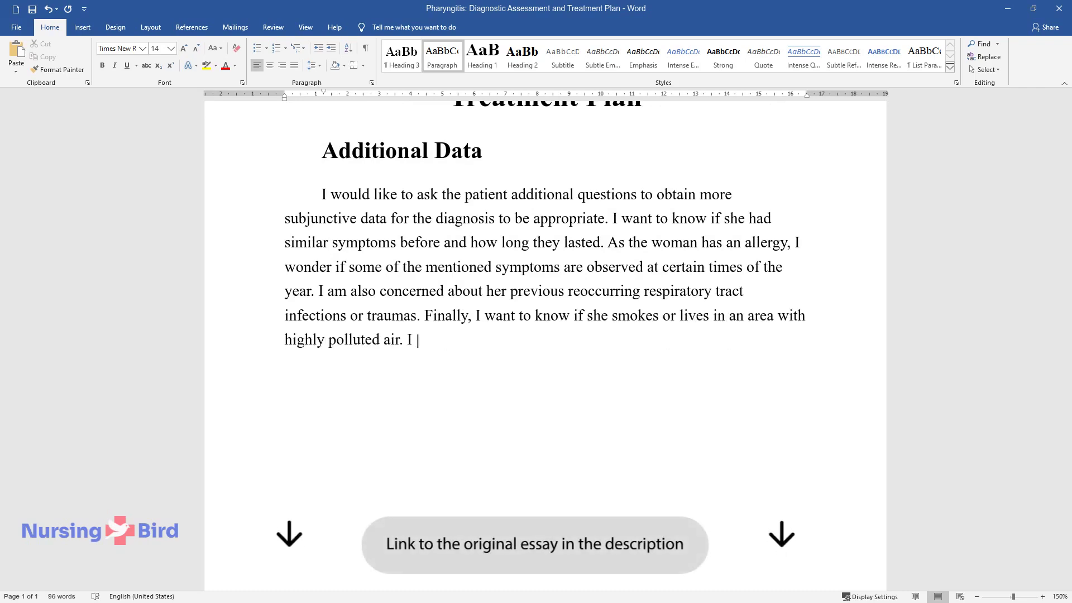
type("also want to get some additional ob")
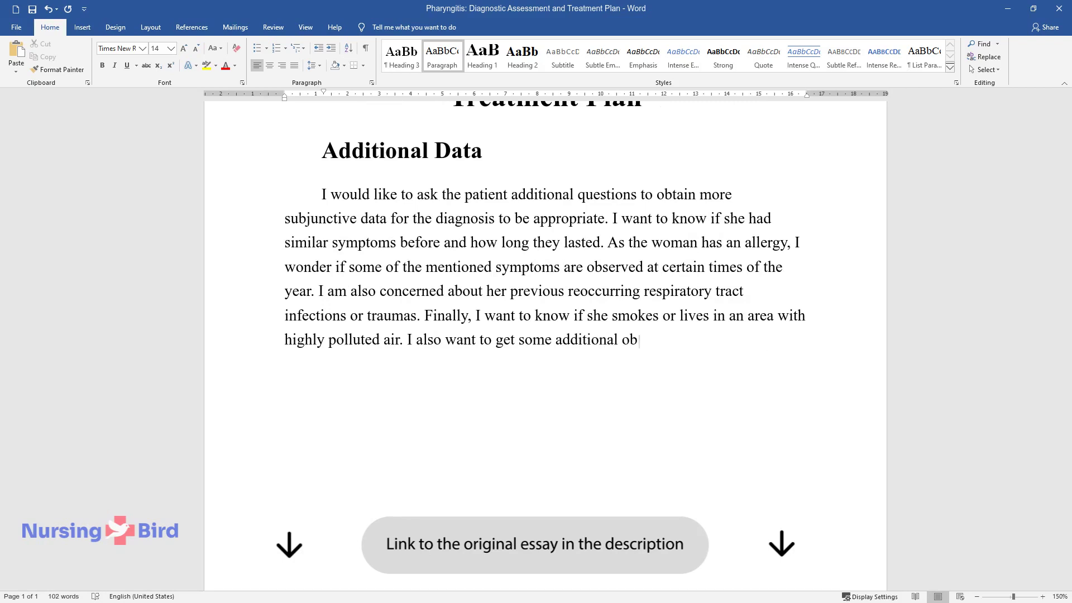
type("jective data. For example, if the woman has nasal polyps that")
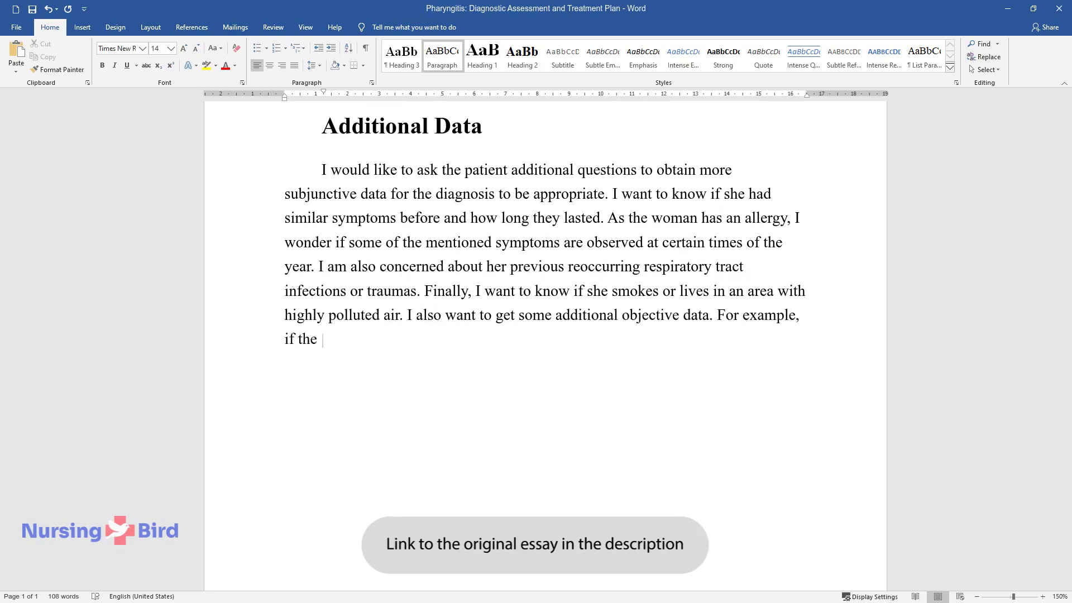
type(" can be ")
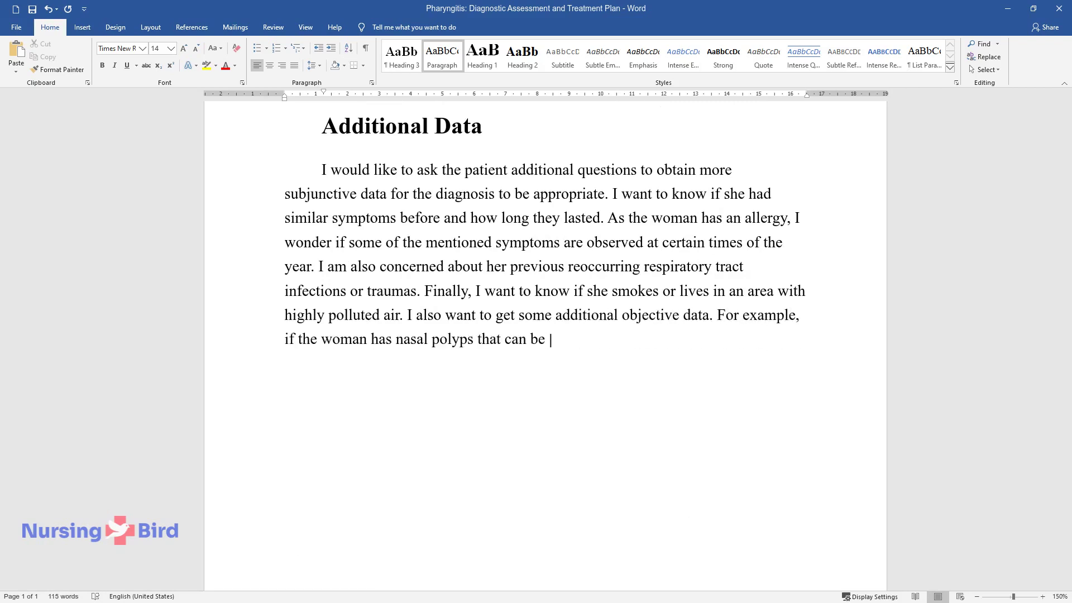
type("connected with nasal congestion. M")
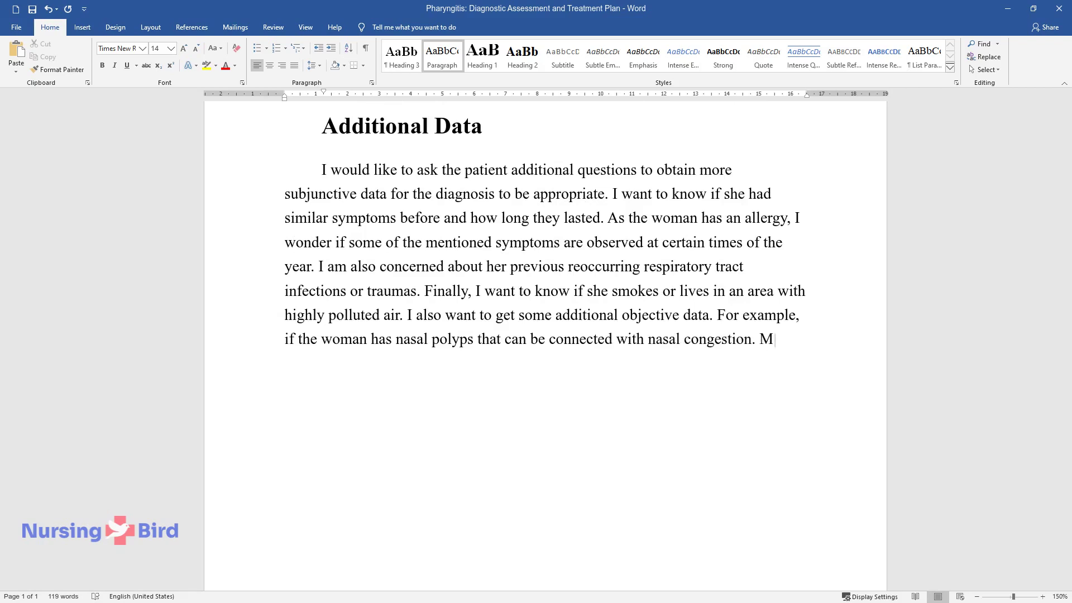
type("aybe she suffers from infection because of dentition issues. ")
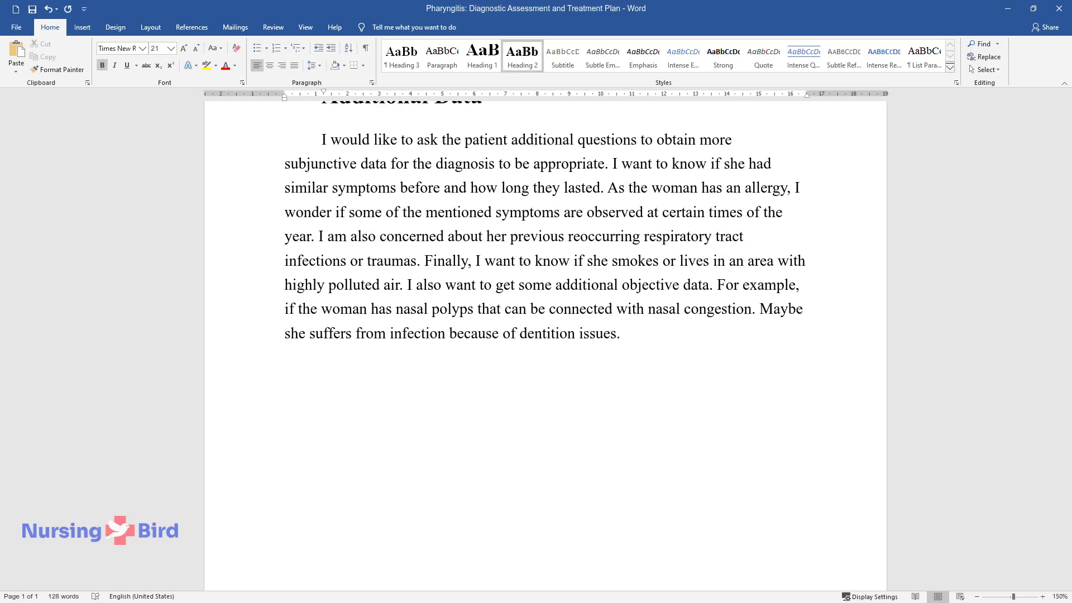
type("Tests")
Step: Write the Tests paragraph covering a throat culture, mononucleosis blood test and complete blood count
key("Return")
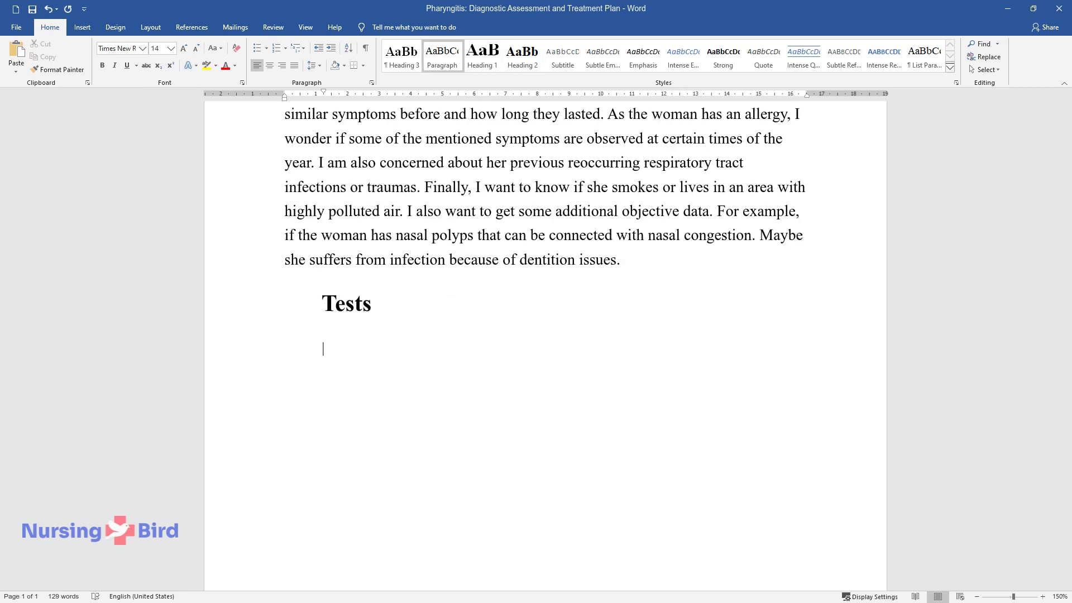
type("I would like to make t")
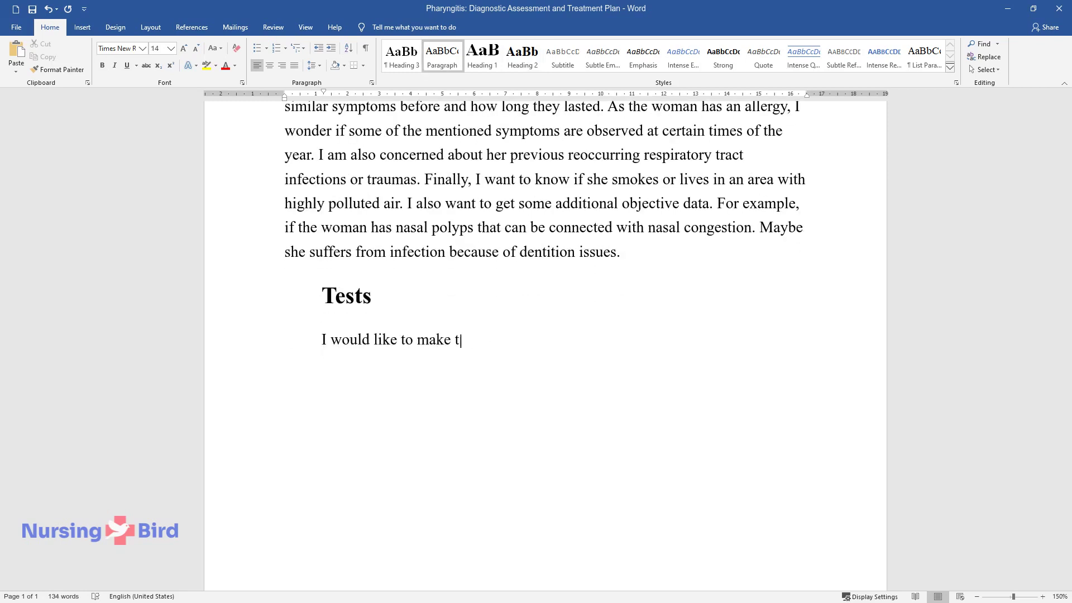
type("he patient take a throat culture t")
type("est to check if the symptom")
type("s are cau")
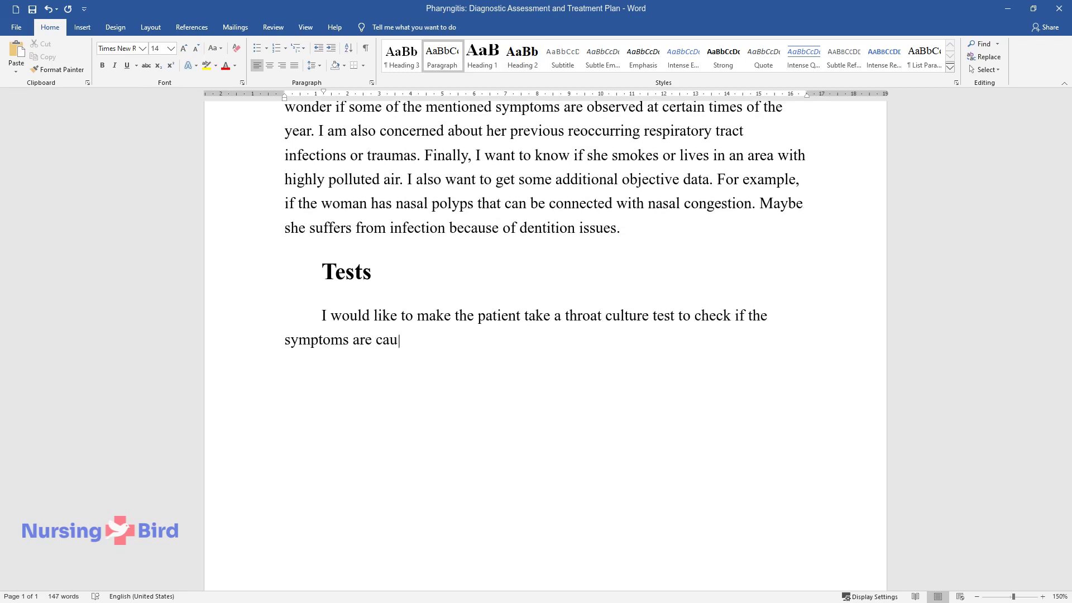
type("sed by streptococcal infection. Rat")
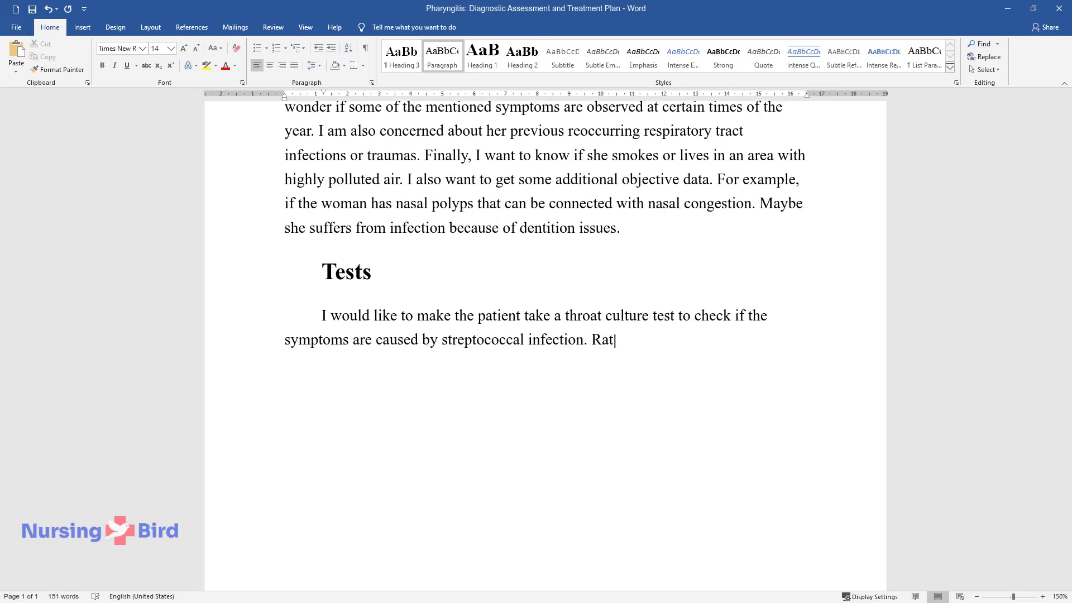
type("her often a sore throat and fever a")
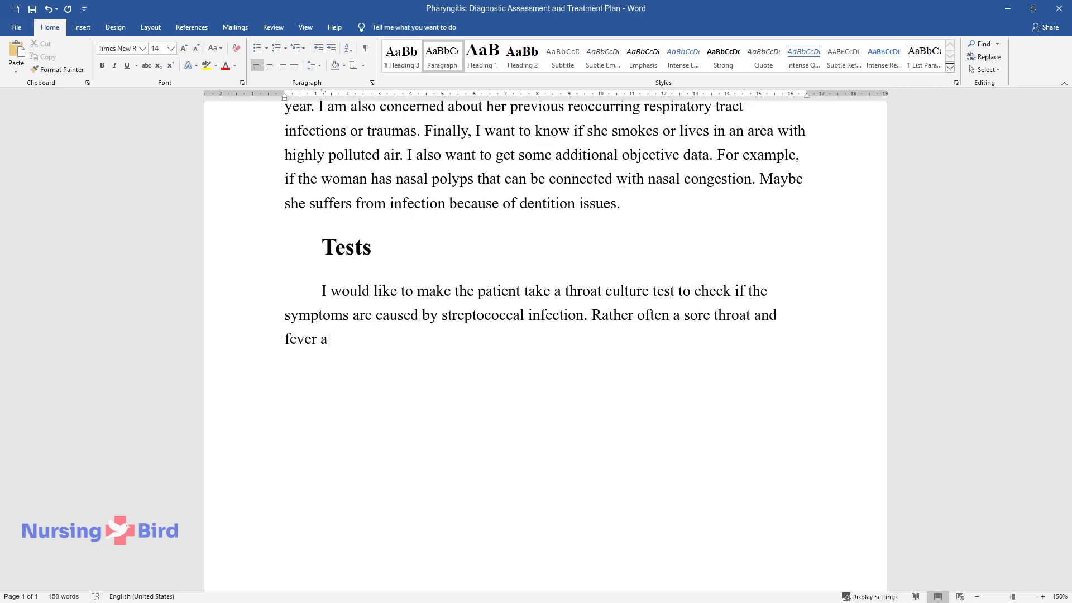
type("re explained by it. I also want to ")
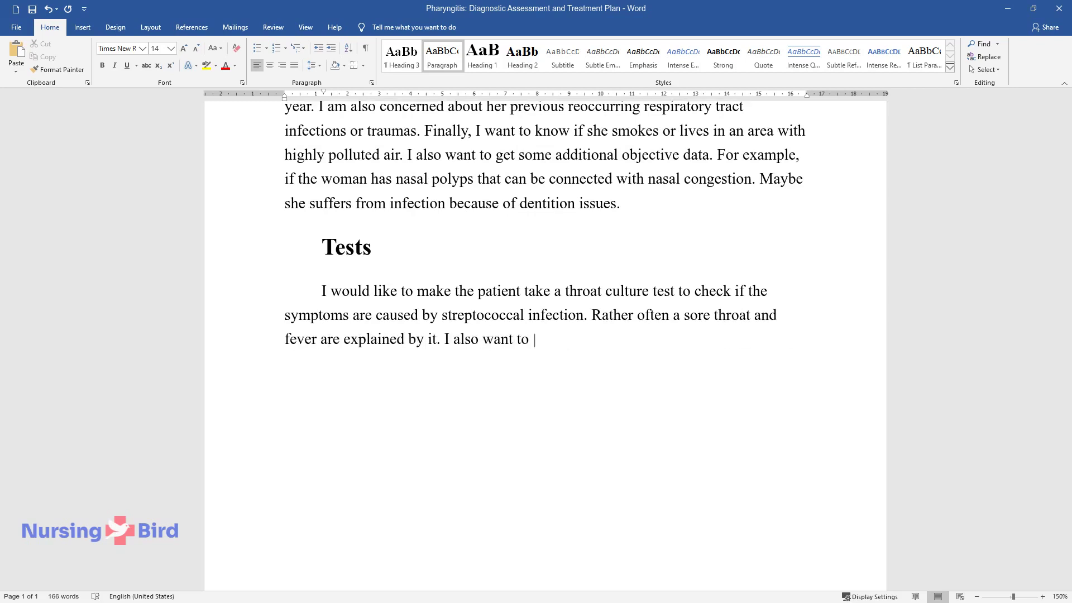
type("order a blood test for mononucleosi")
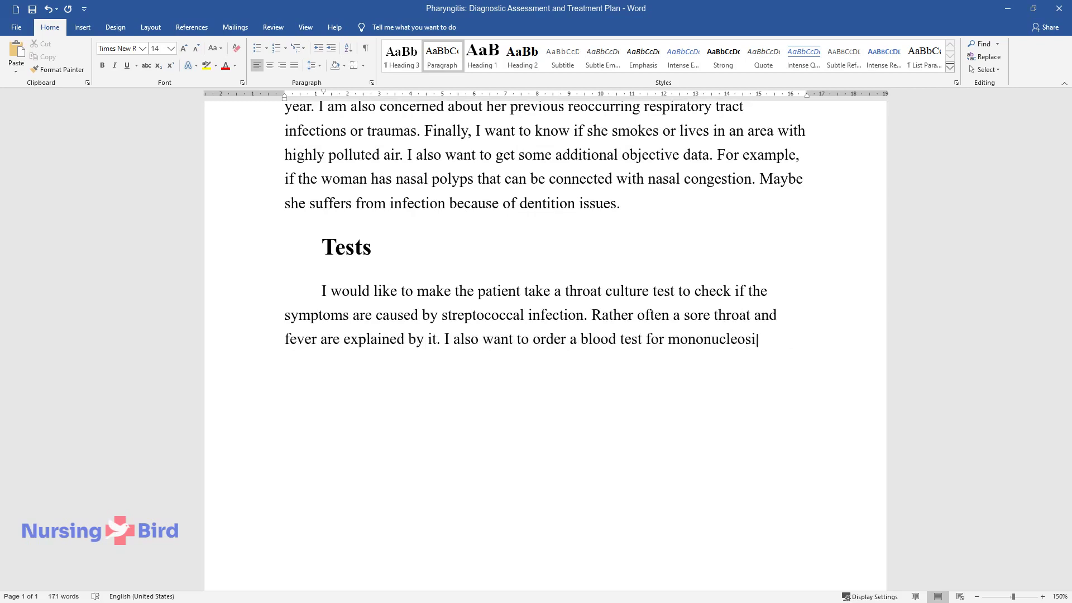
type("s if the first one turns out to be n")
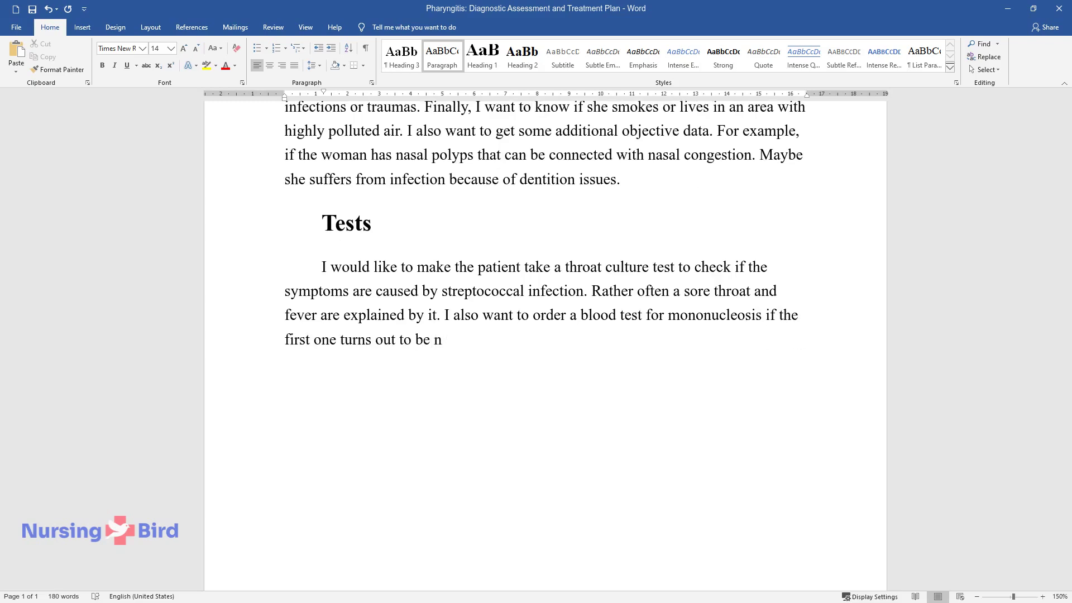
type("egative. A complete blood count may")
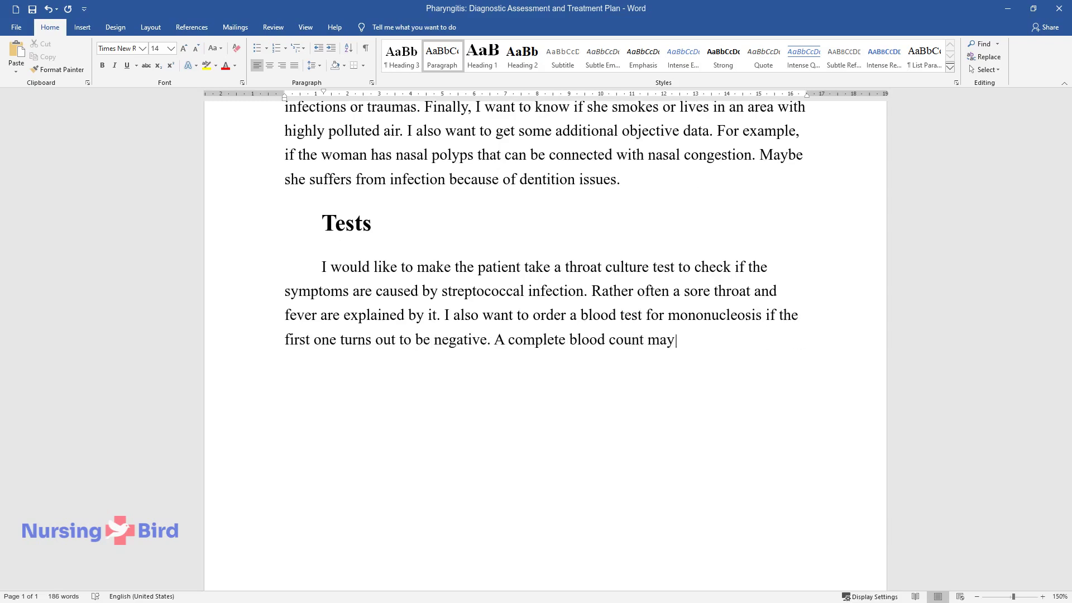
type(" be needed if the reason for sympto")
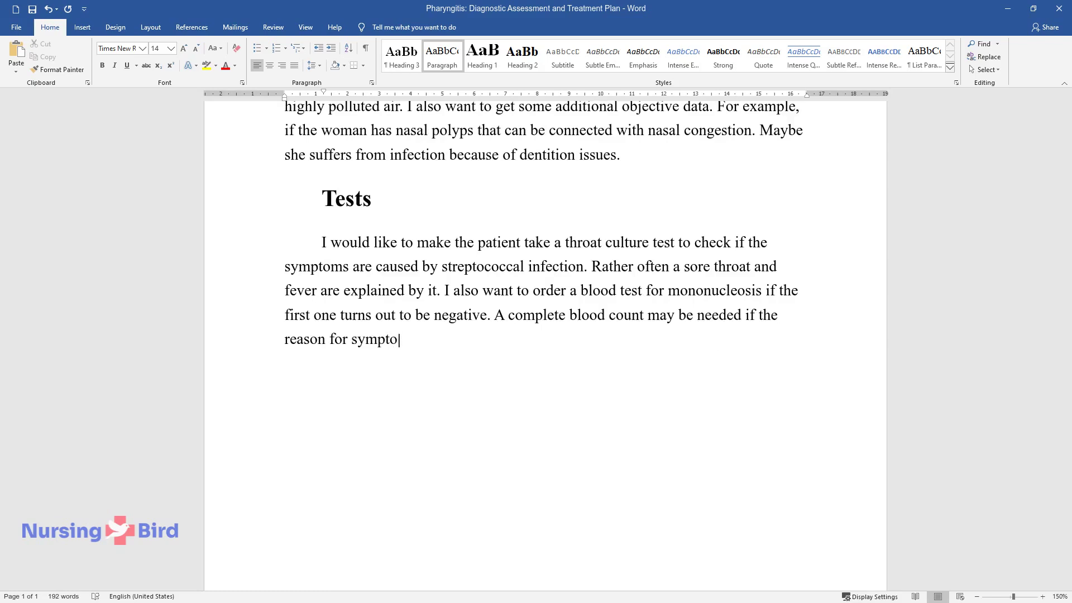
type("ms remains unidentified because it")
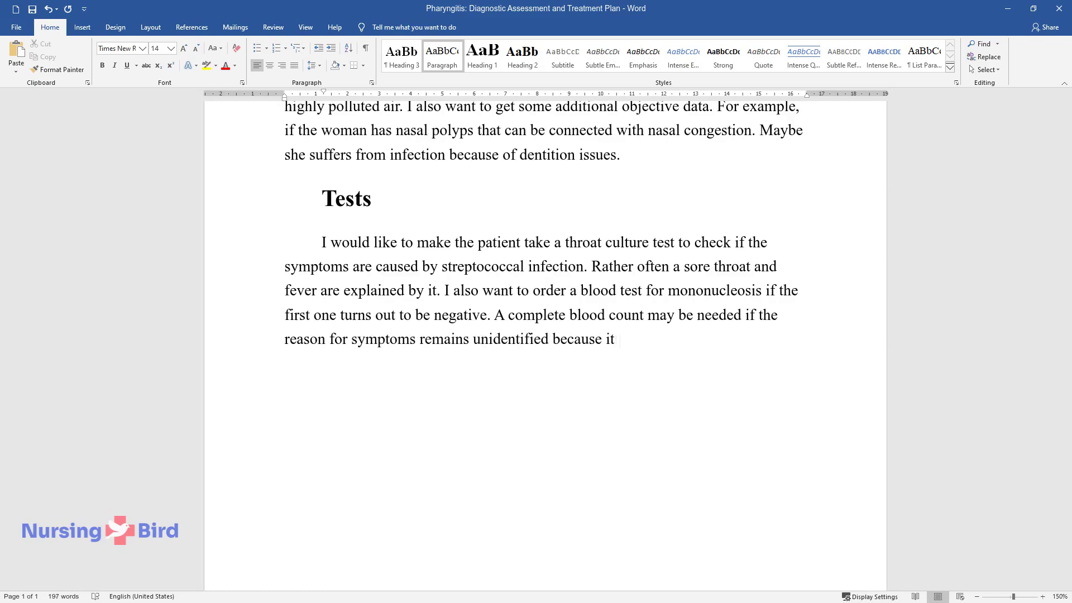
type(" provides the most extended informat")
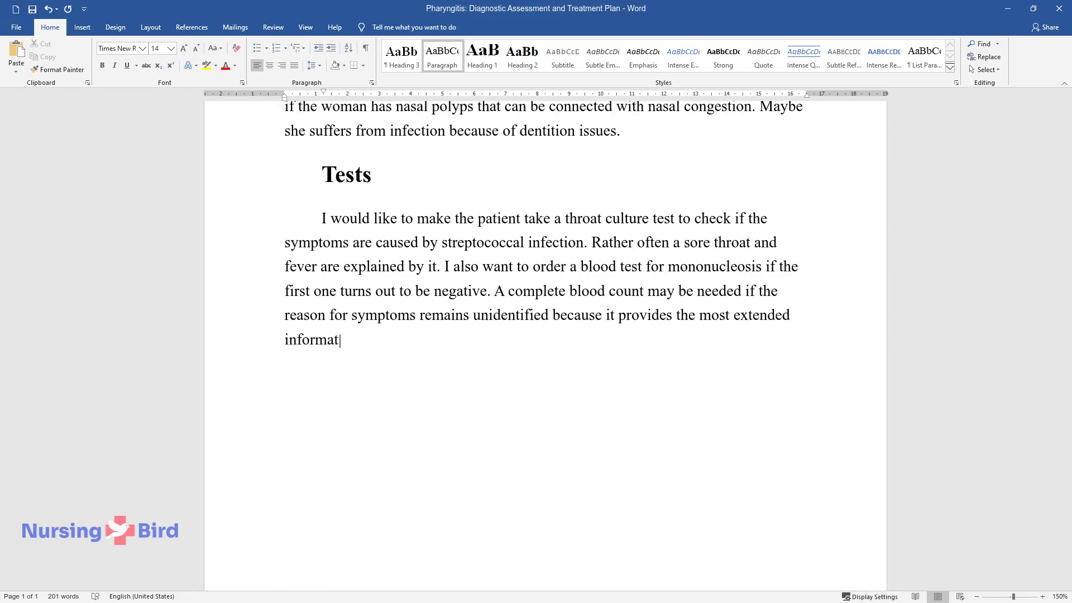
type("ion. Diagnoses")
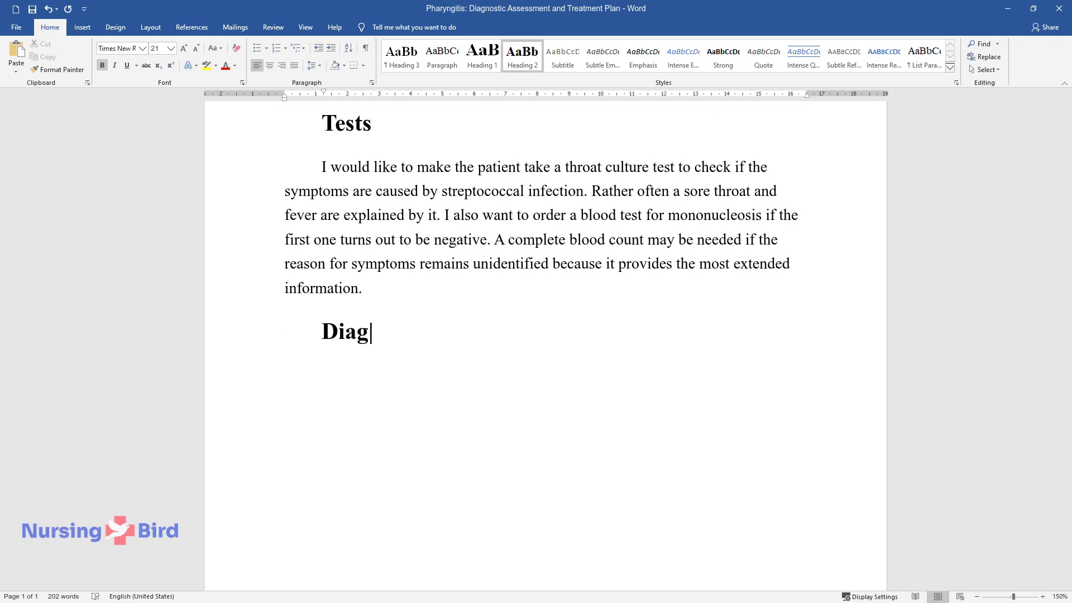
Step: Write the Diagnoses intro sentence and start a bulleted list with 'Pharyngitis'
key("Return")
type("Be")
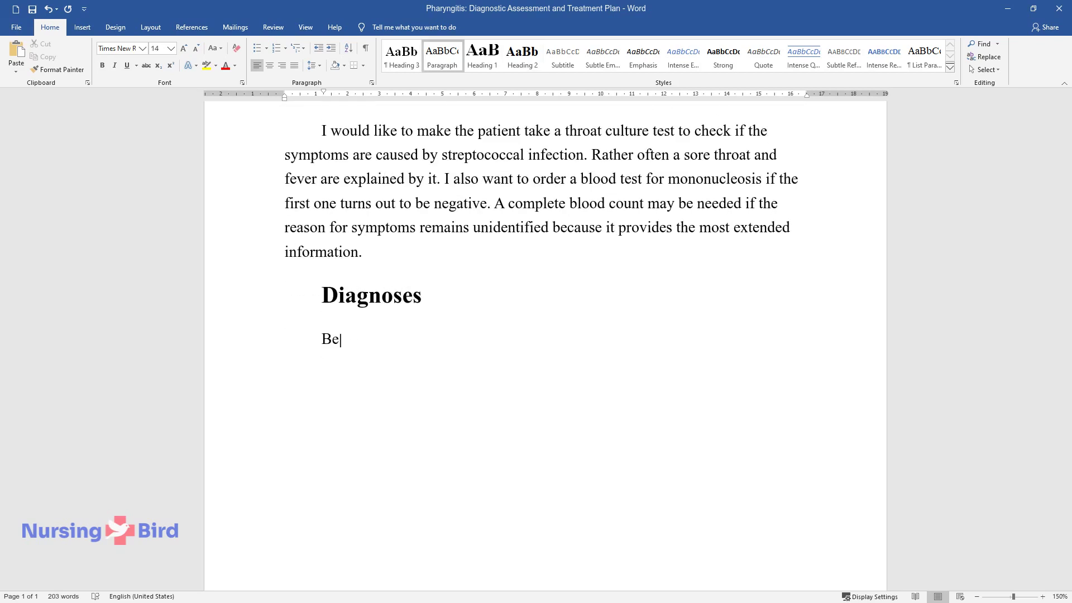
type("fore making a final decision rega")
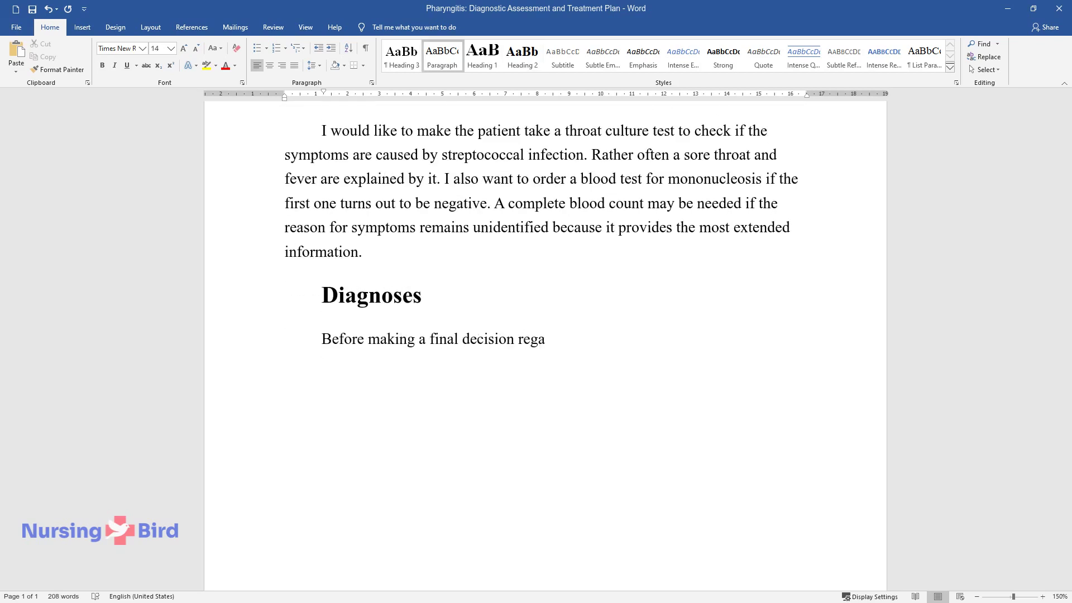
type("rding the patient's diagnosis, I want to")
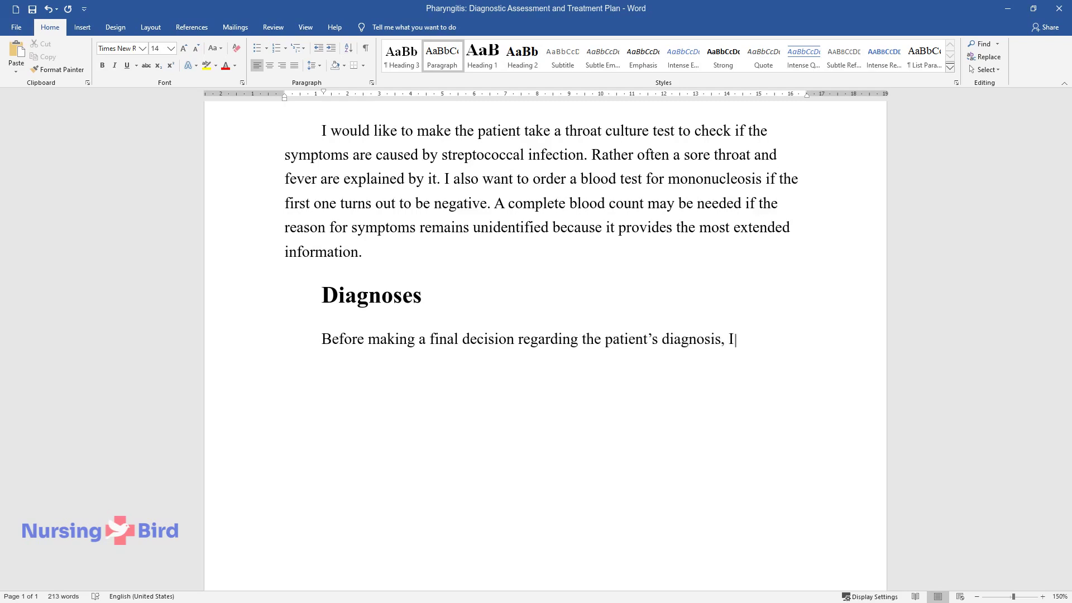
type(" develop a list of diffe")
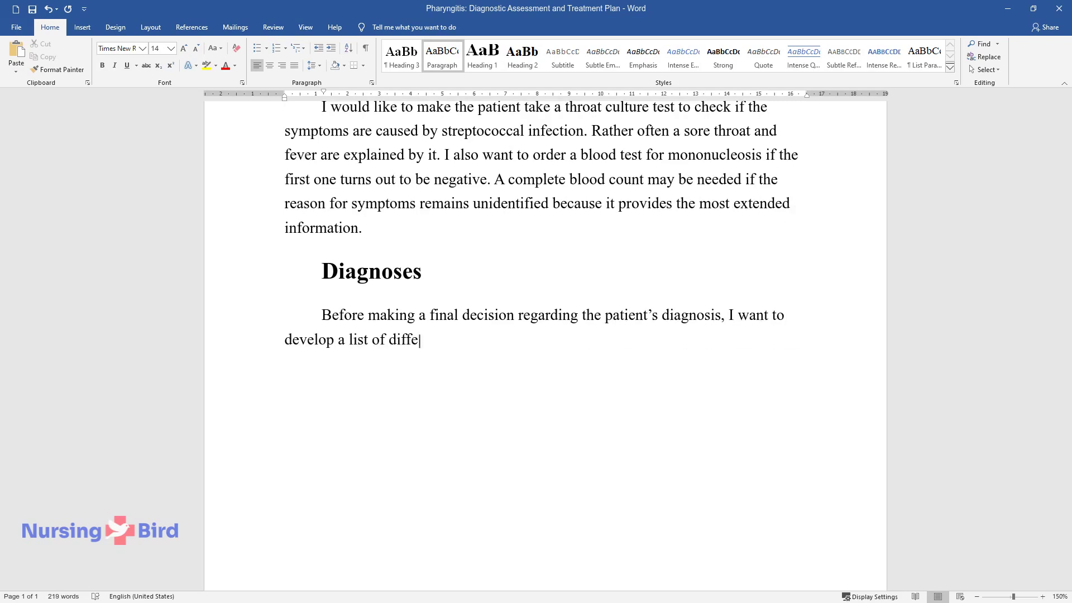
type("rential diagnoses. It can include the following:")
key("Return")
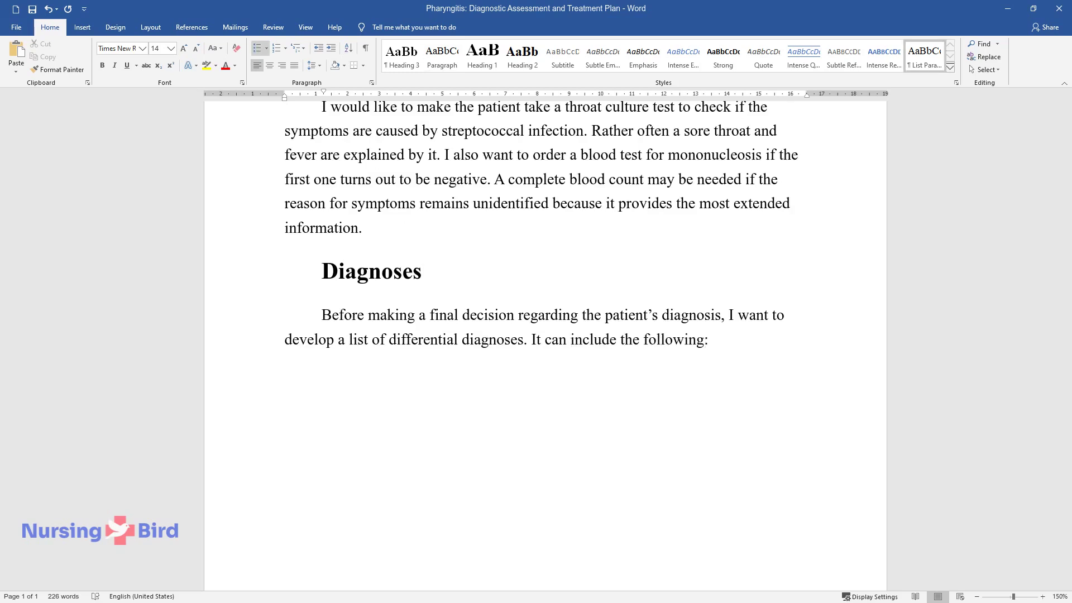
type("Phar")
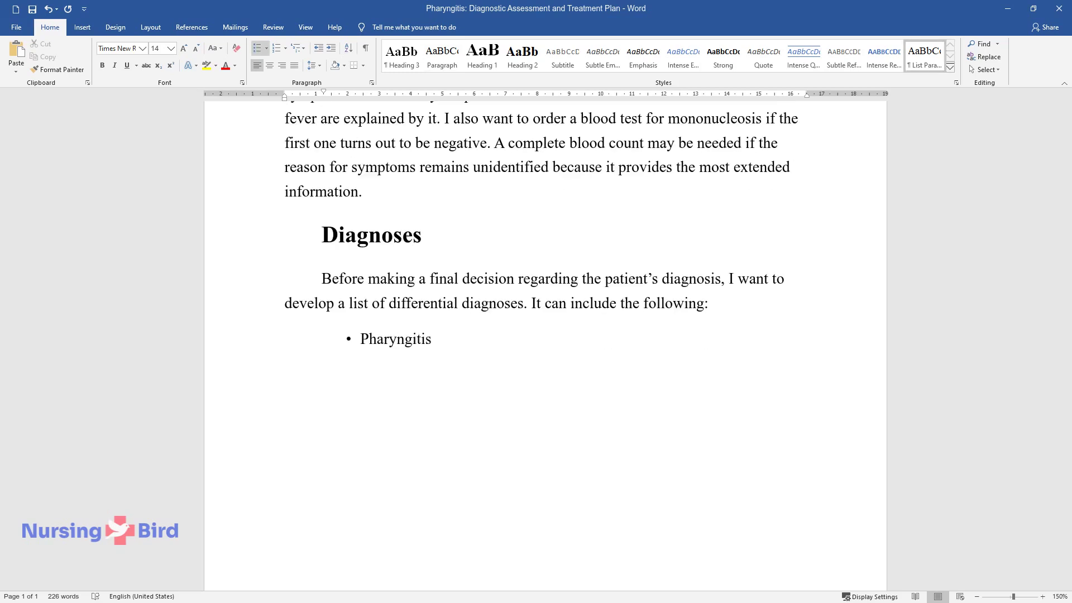
type("yngitis")
Step: Add bullets Retroviral syndrome, Allergic rhinitis, Mononucleosis, Airway obstruction, then begin the 'Considering' paragraph
key("Return")
type("Retroviral syndr")
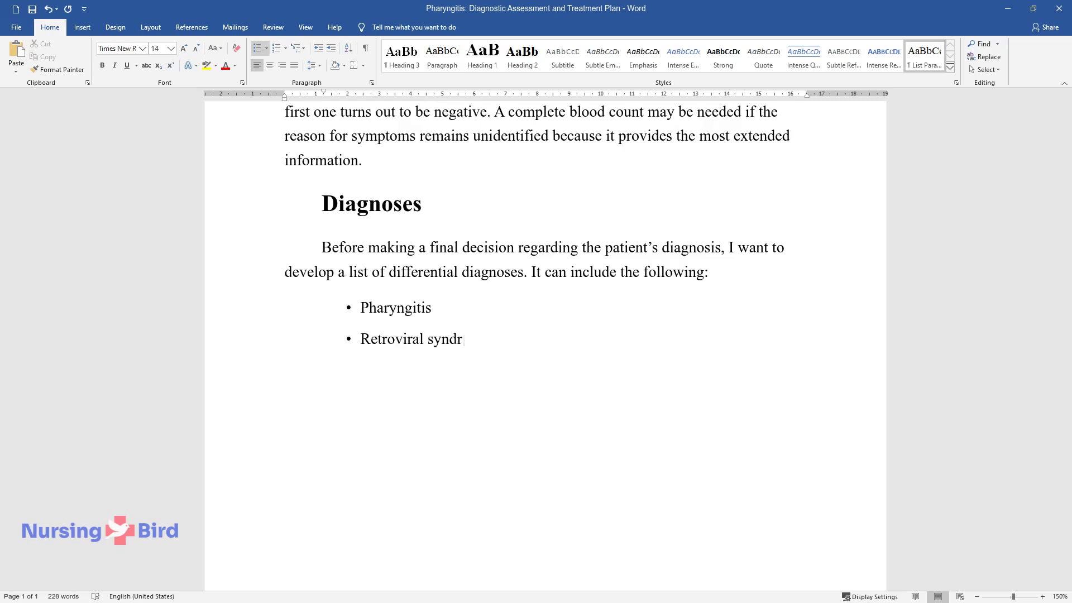
type("ome")
key("Return")
type("Allergi")
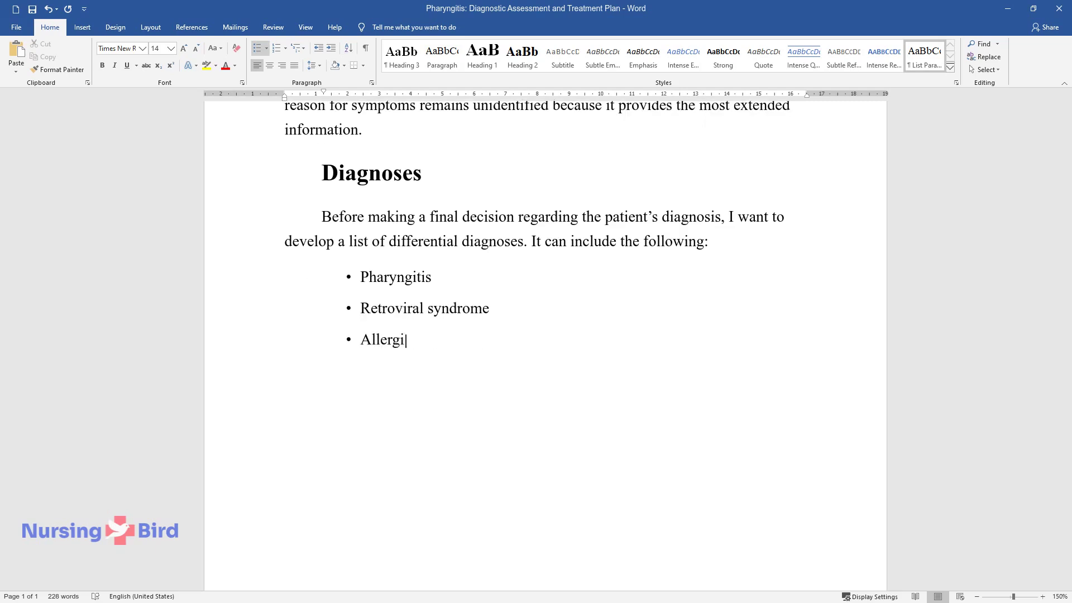
type("c rhinitis")
key("Return")
type("Mono")
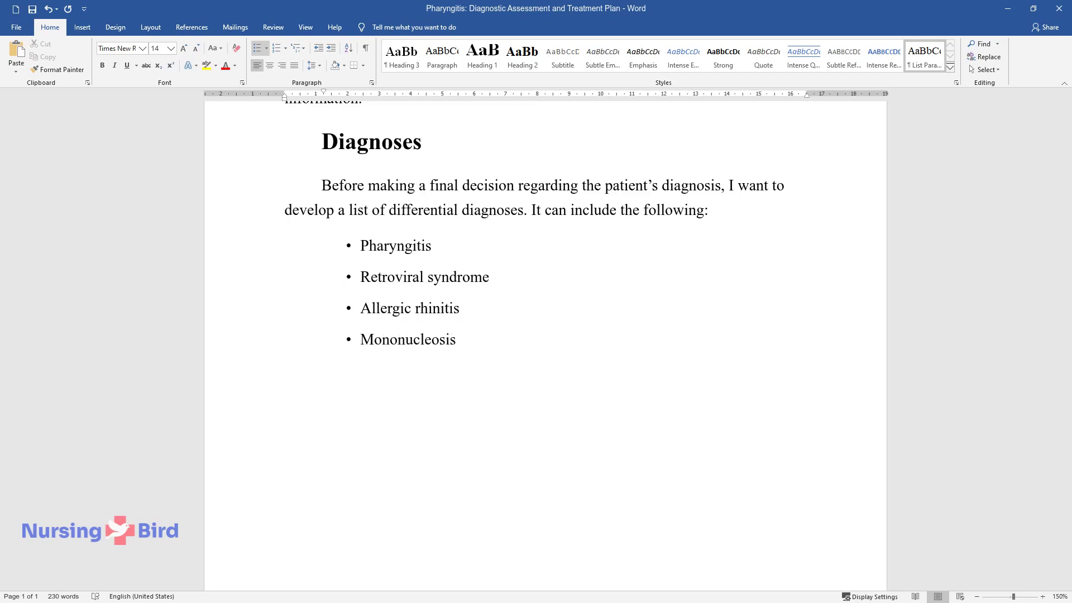
type("nucleosis")
key("Return")
type("Airway obstructio")
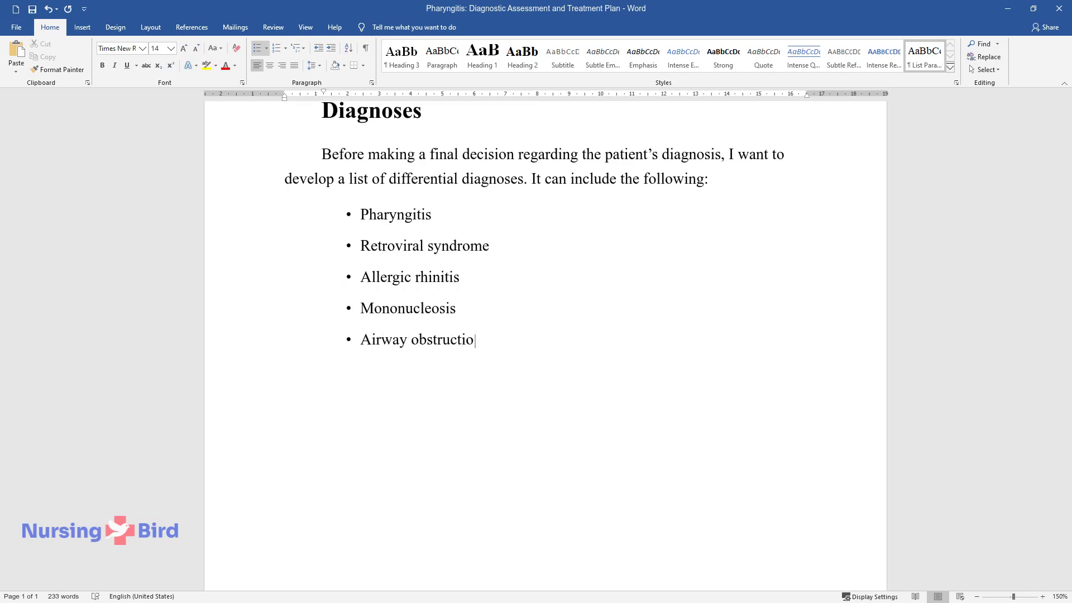
type("n")
key("Return")
key("Return")
type("Considering ")
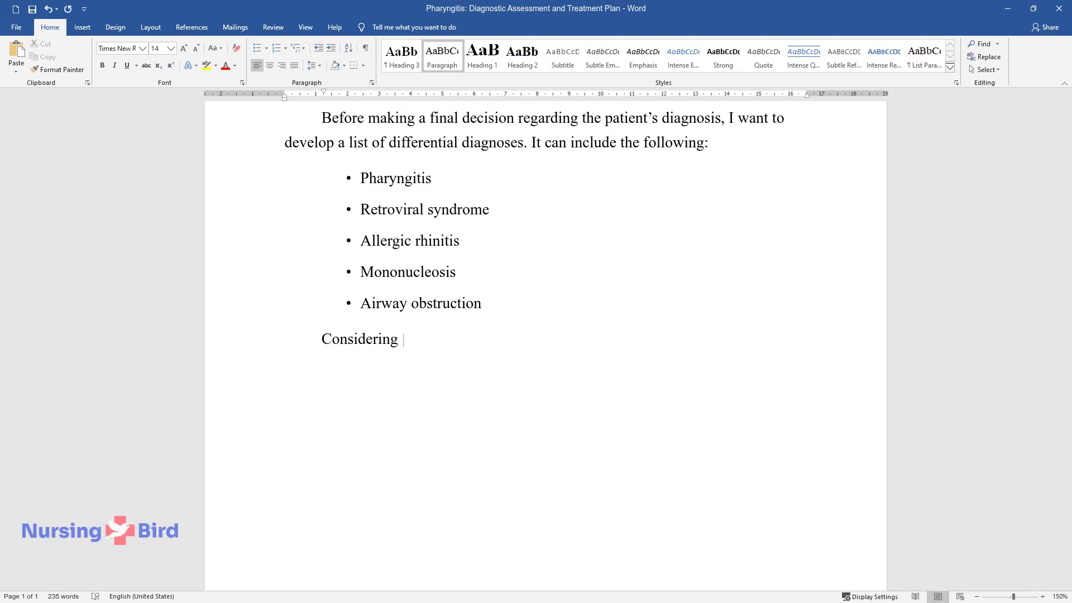
type("the patient's symptoms,")
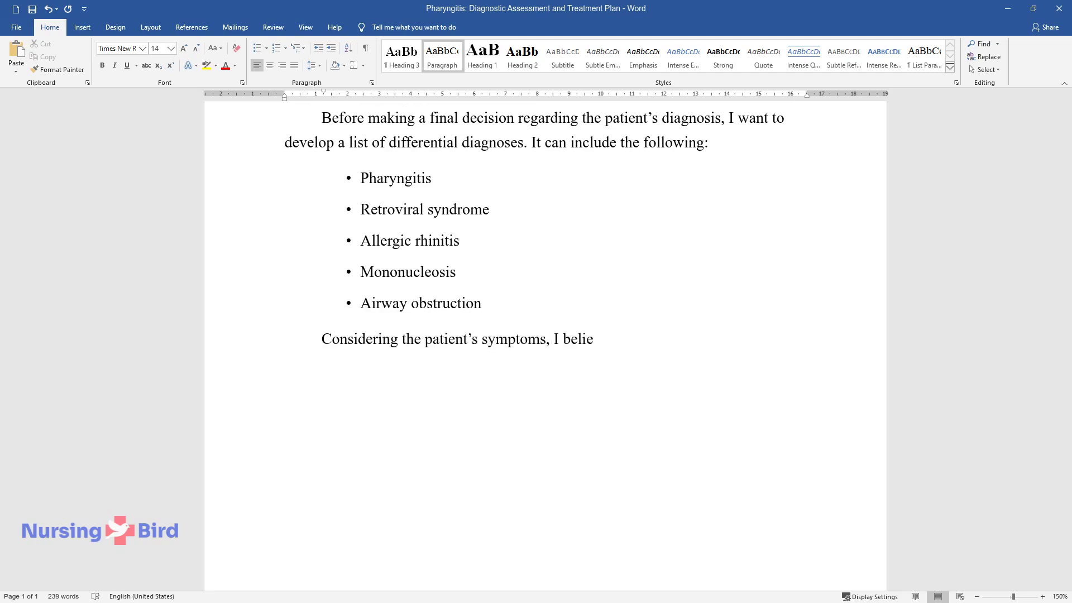
type(" I believe that the most appropriate med")
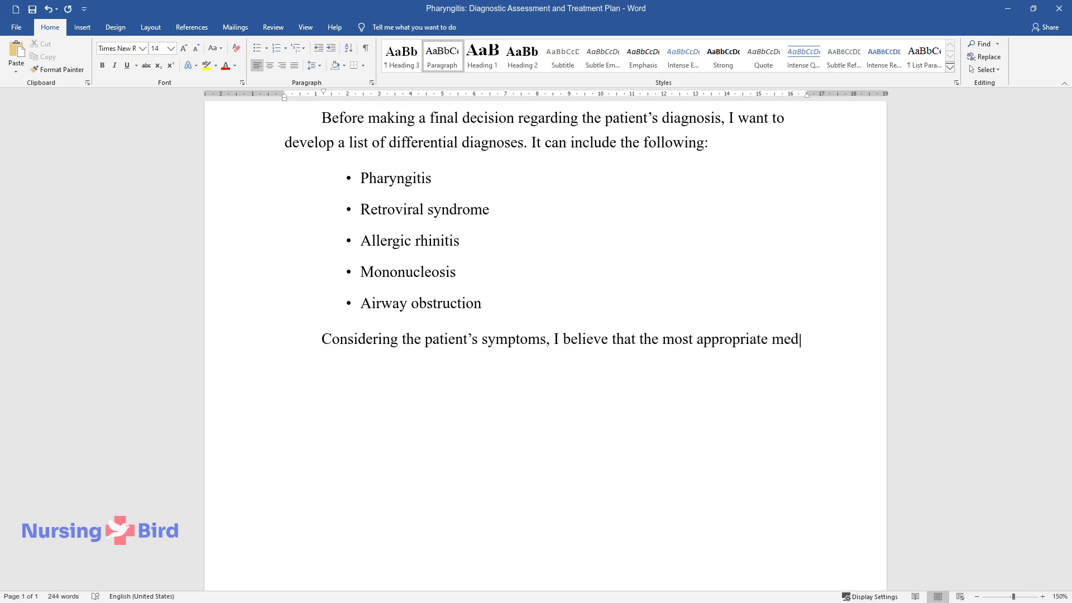
type("ical diagnosis is pharyngitis. ")
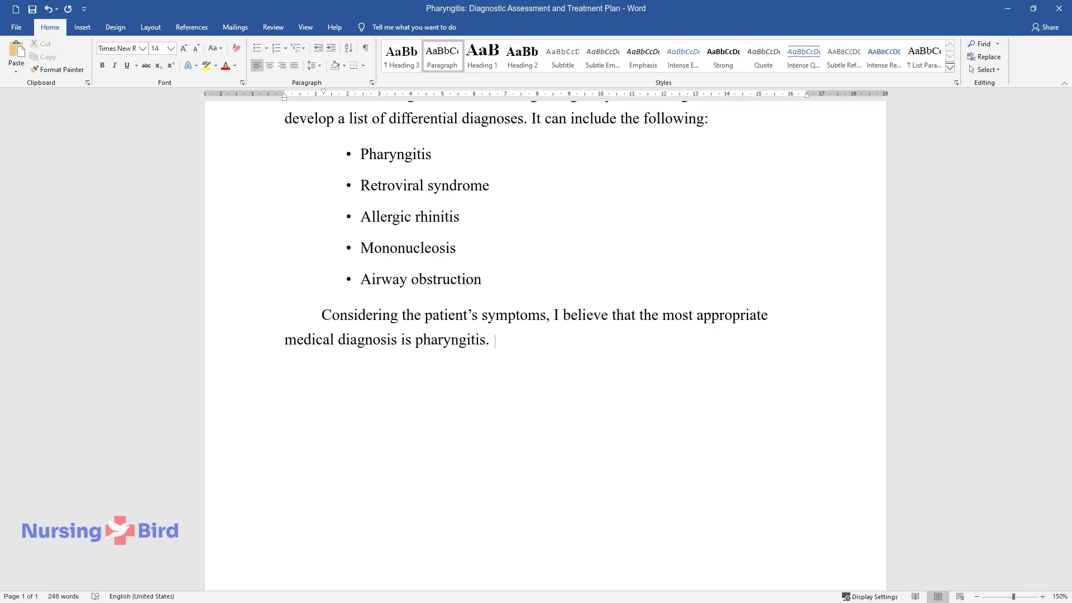
type("Nursing diagnosis for it includes:")
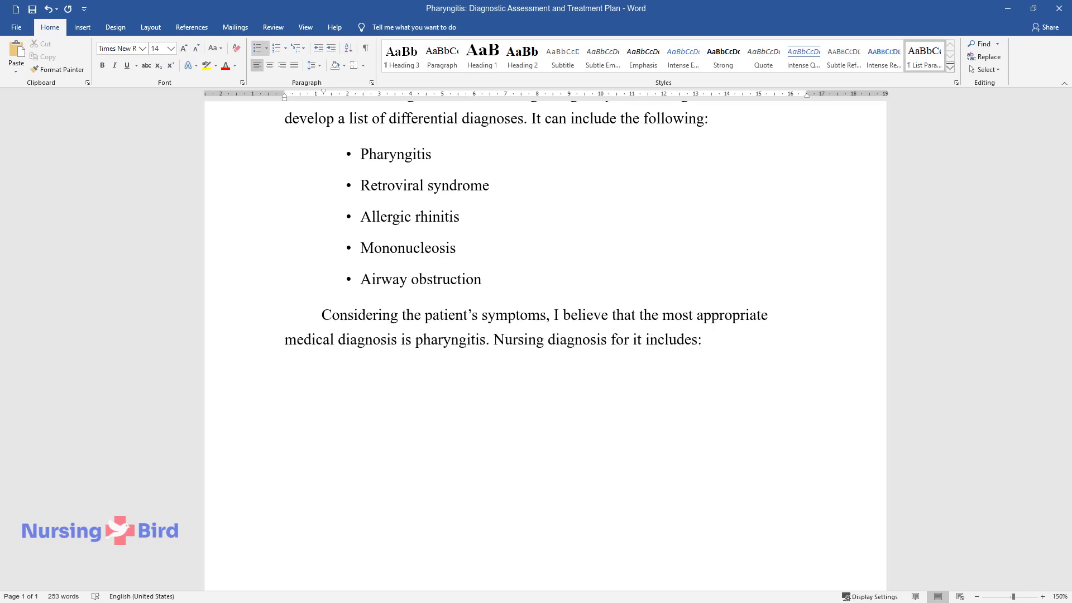
Step: Bullet the nursing diagnoses: Acute pain, Ineffective airway clearance, Imbalance nutrition, Knowledge deficit
key("Return")
type("Acute pain")
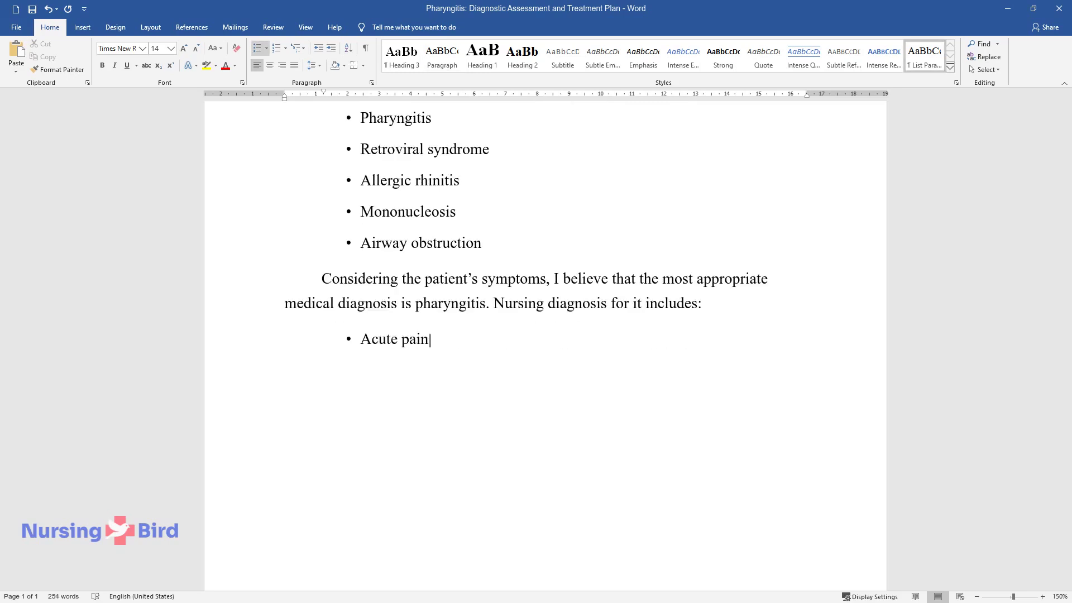
type(". The inflamed throat is ma")
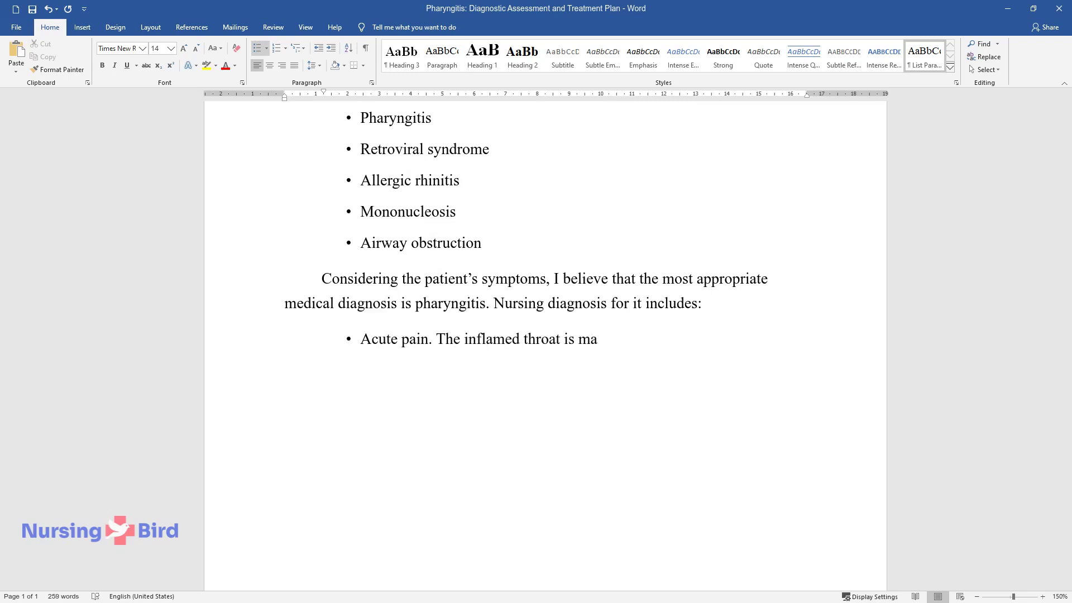
type("inly characterized b")
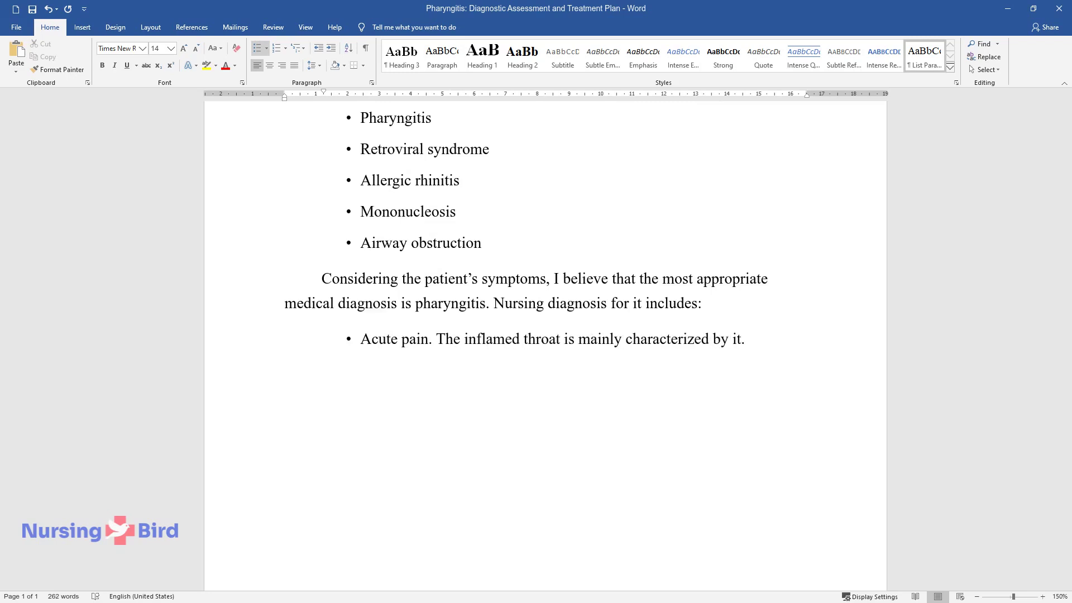
type("y it.")
key("Return")
type("Ineffective airwa")
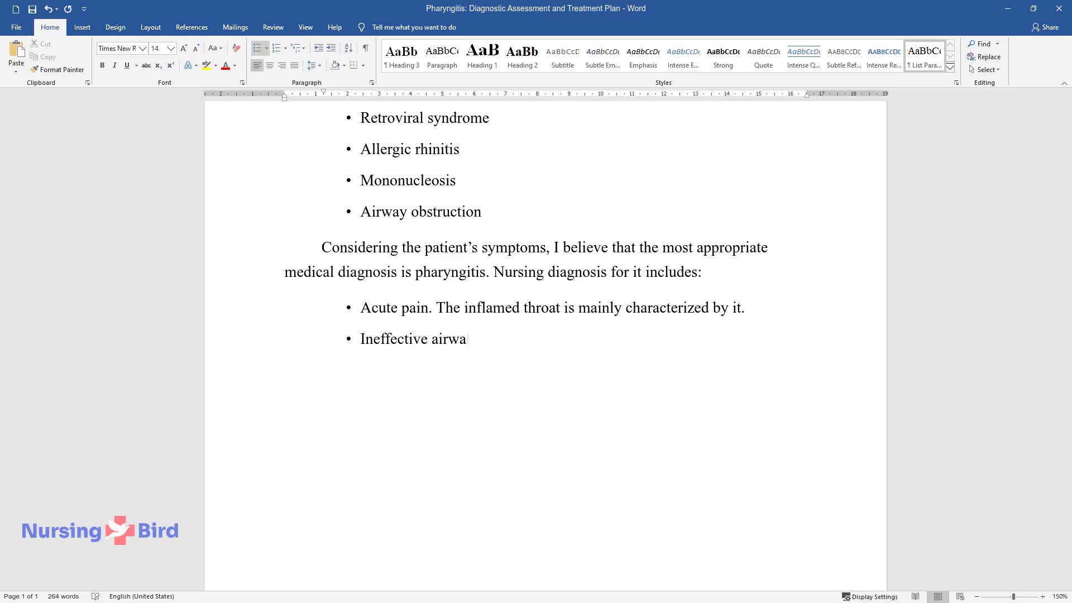
type("y clearance. Secretions and their consistency prevent the patient from breathing easily.")
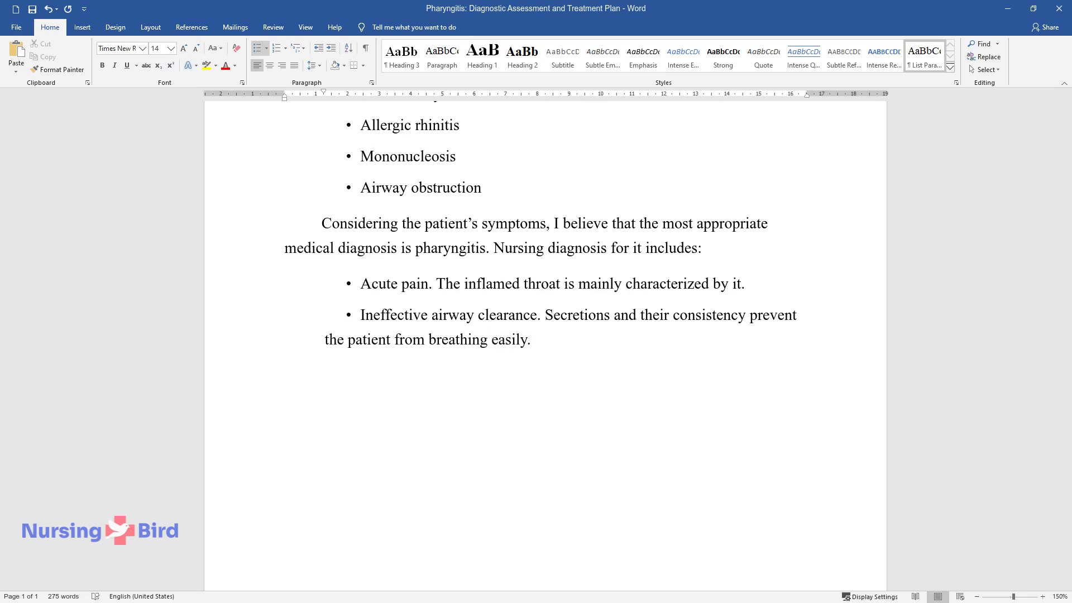
key("Return")
type("Imbalance nutrition. Th")
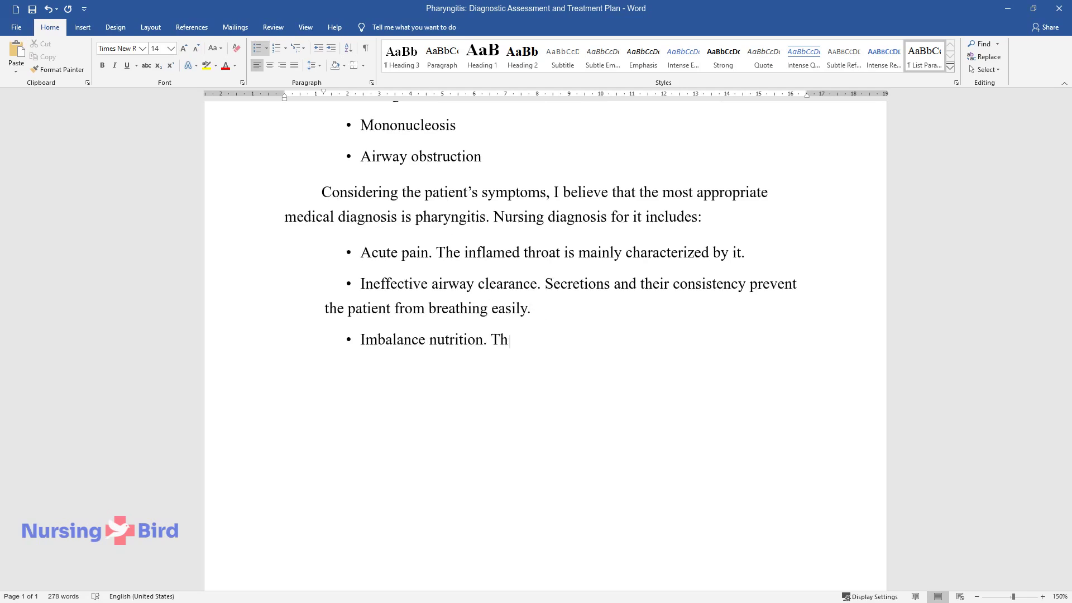
type("e woman is likely to eat less be")
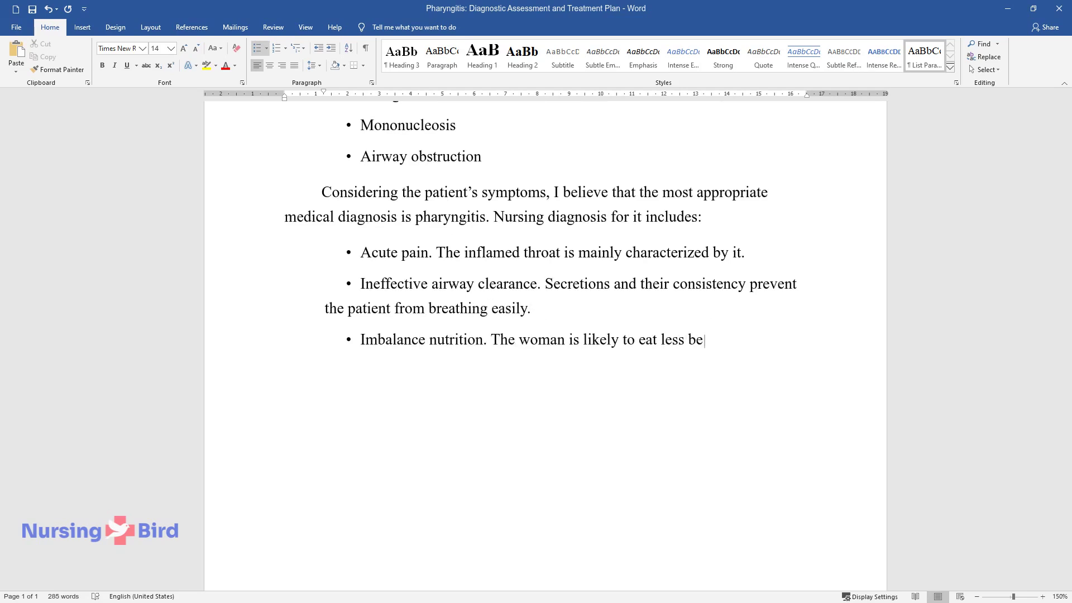
type("cause of the pain she experience")
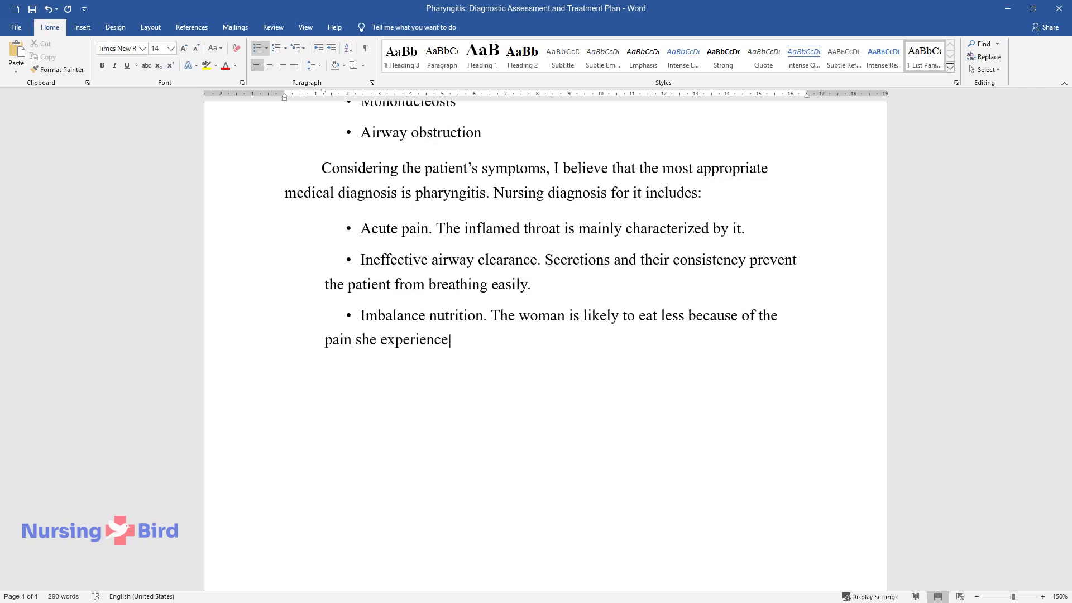
type("d while swallowing.")
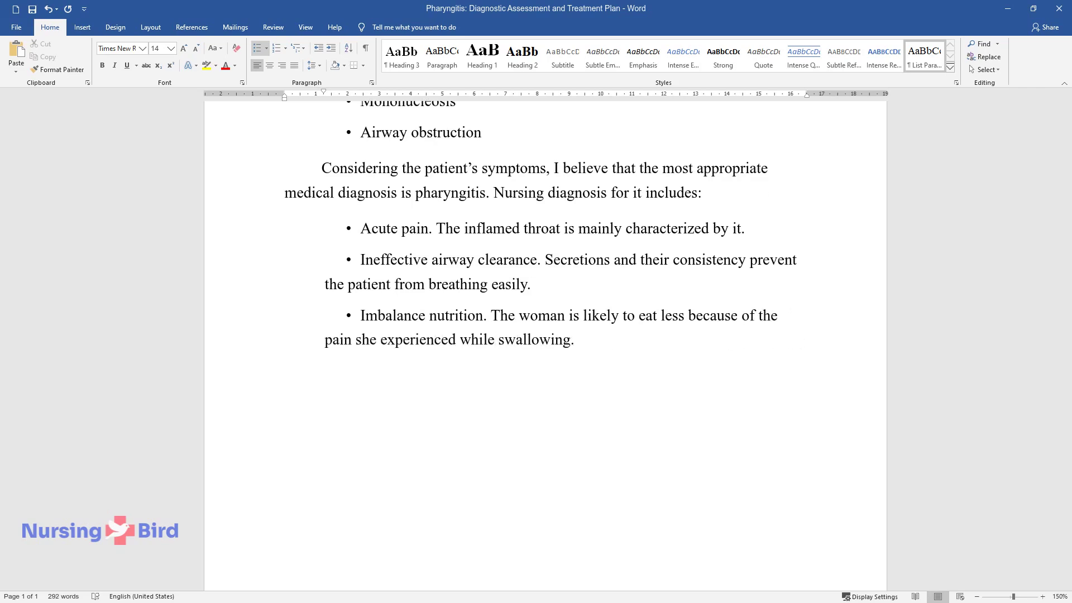
key("Return")
type("Knowledge deficit. The patient")
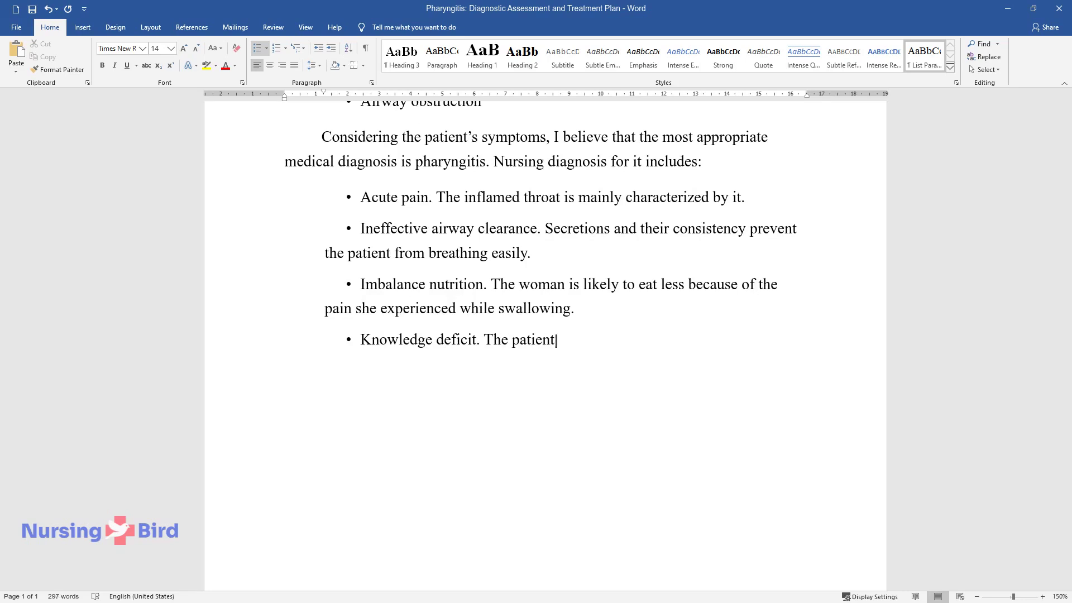
type(" should be able to obtain all re")
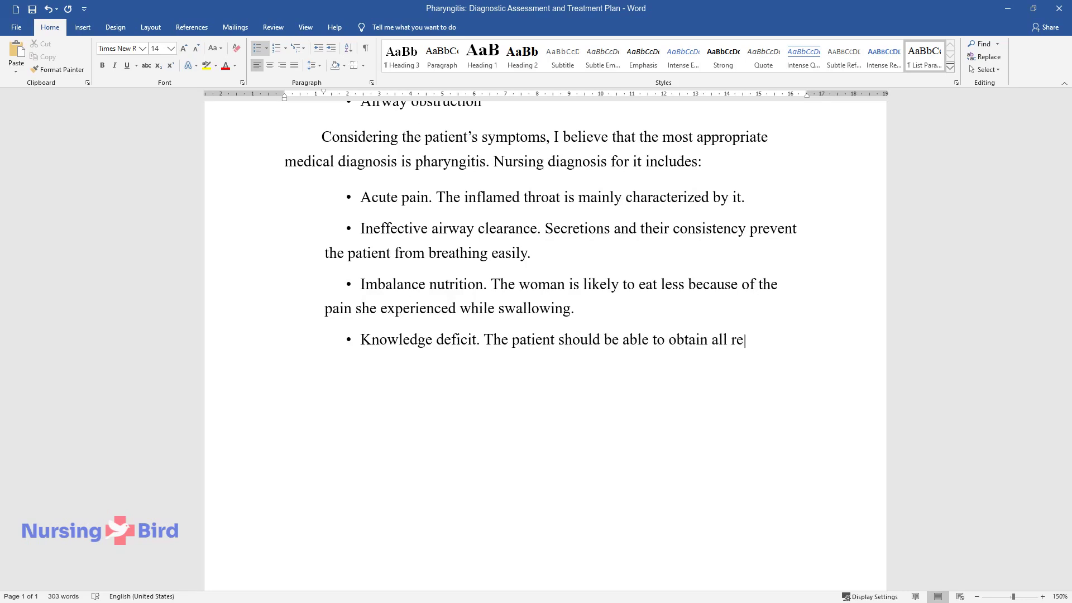
type("quired information regarding her")
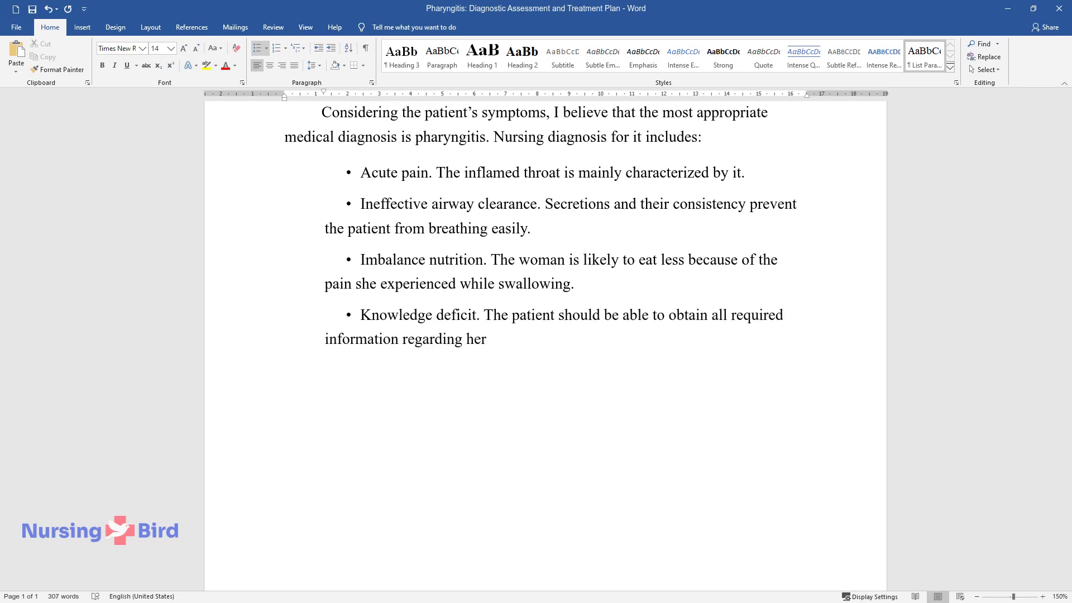
type(" condition.")
key("Return")
Step: Add the 'Plan of Care' heading and paragraph on pain relief, nutrition and herbal remedies
type("Plan of Care")
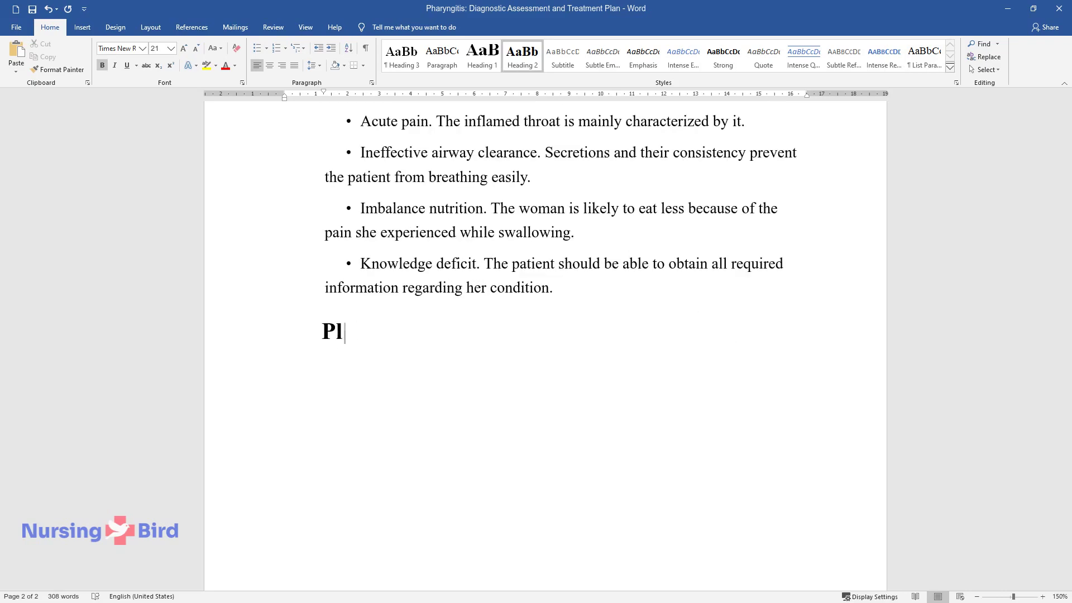
key("Return")
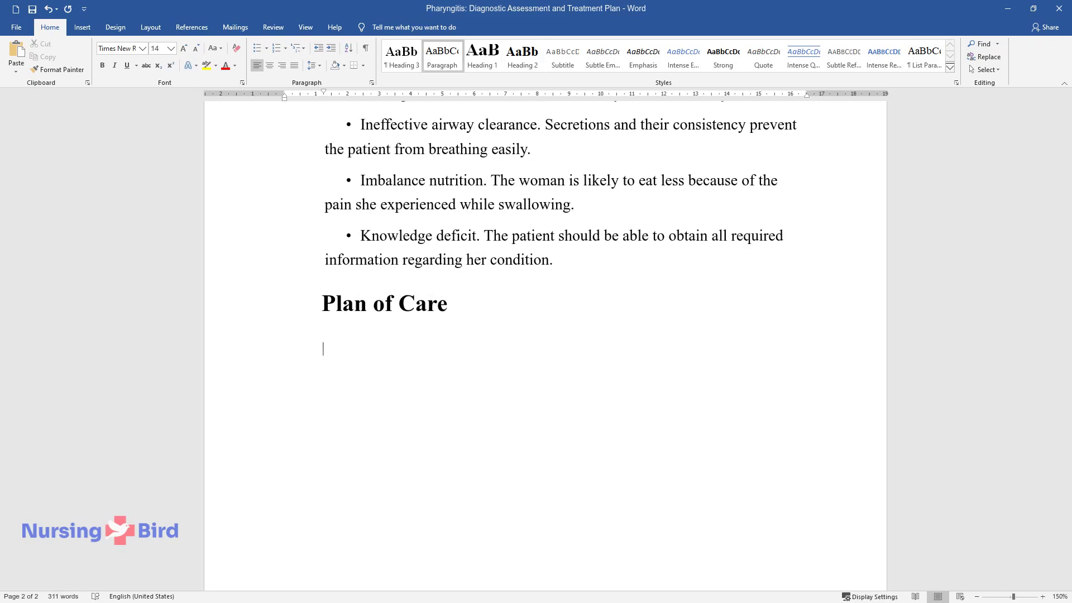
type("First of all, I want to ")
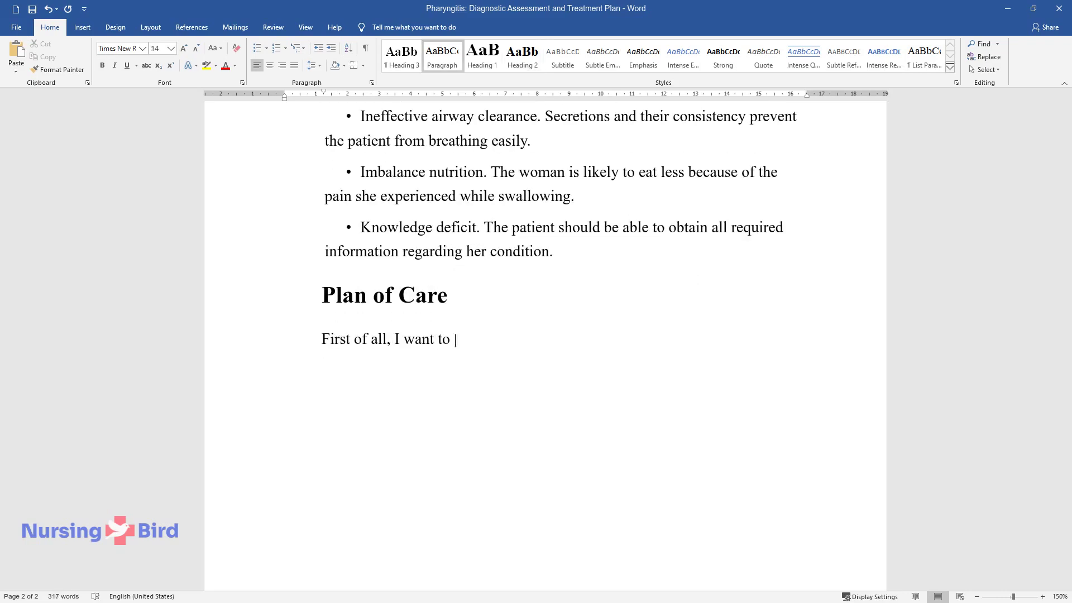
type("help the patient cope with pain,")
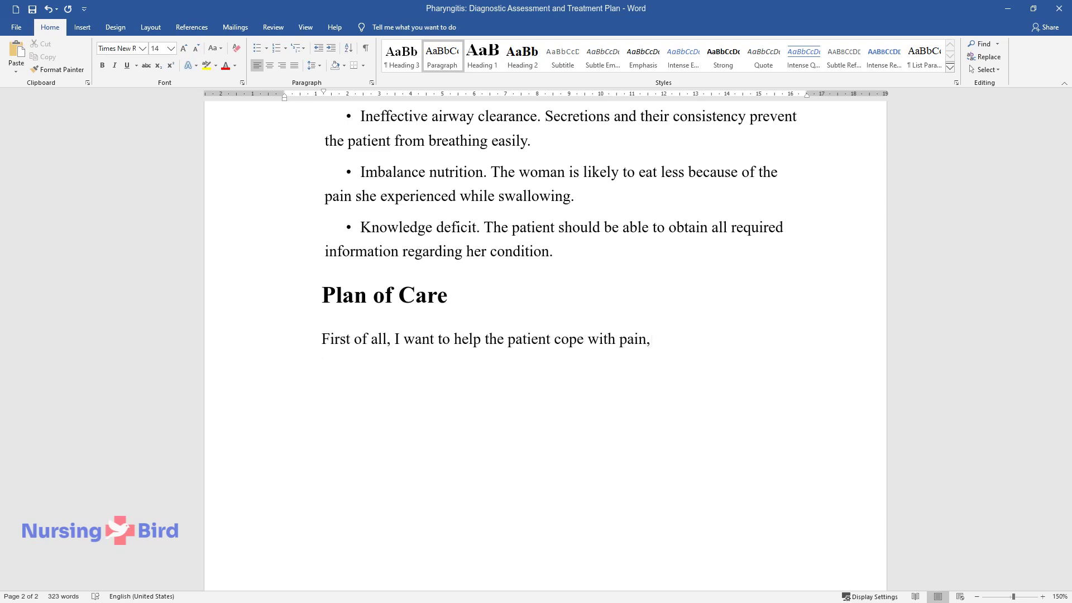
type(" so I will administer an analges")
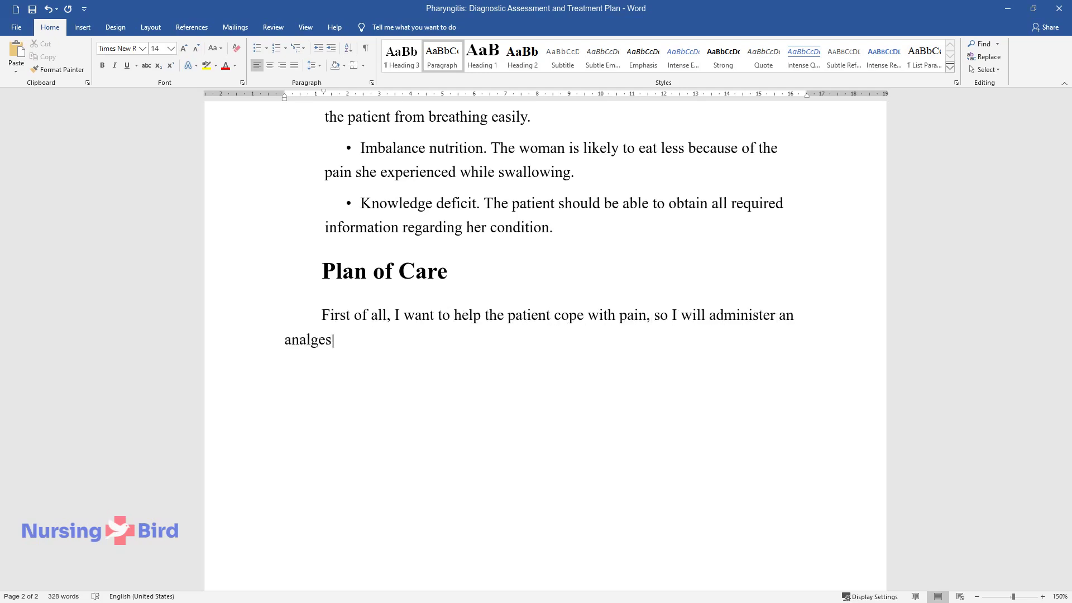
type("ic. I will add saline gargles an")
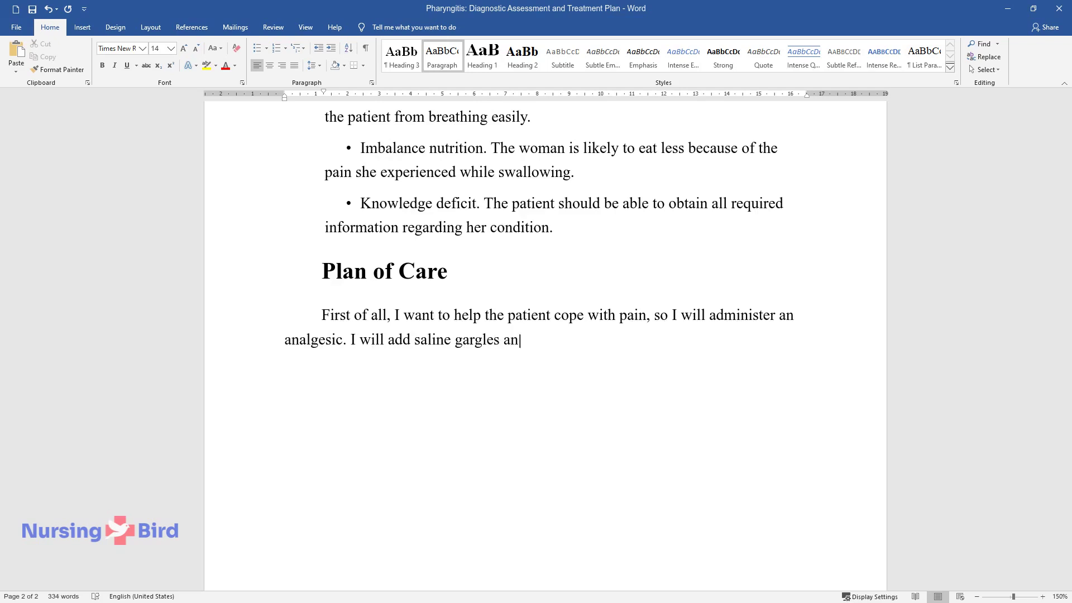
type("d ask the woman to drink more, mo")
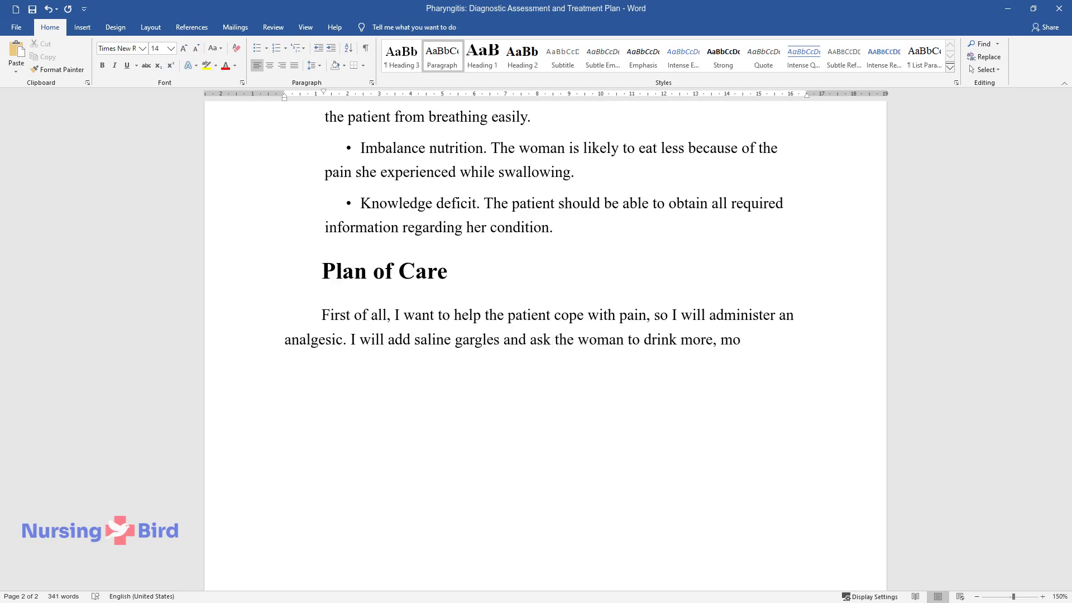
type("nitoring her actions and conditi")
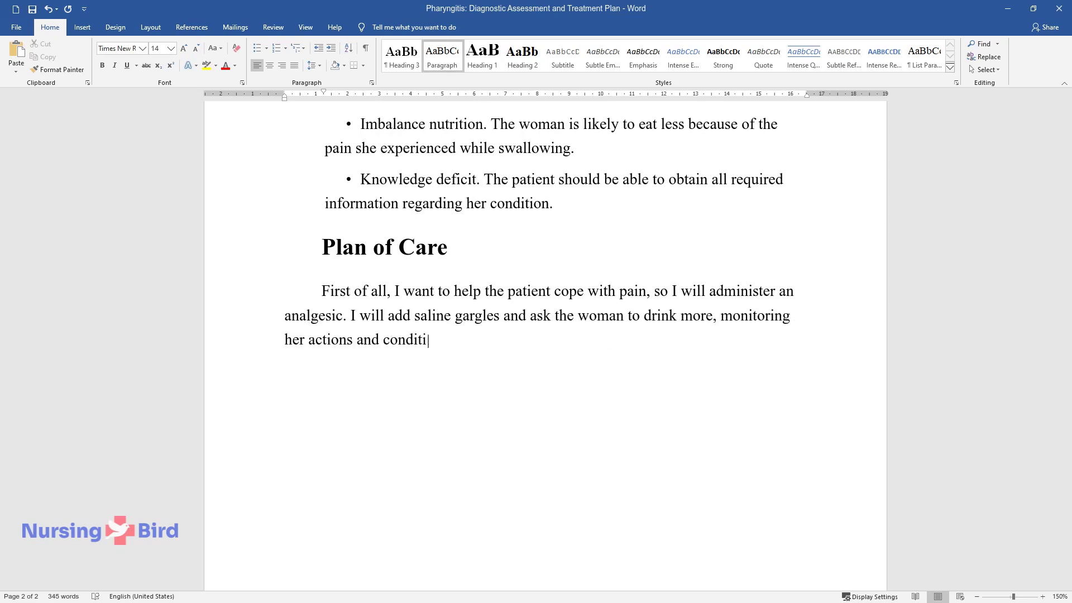
type("on. I will offer a soft diet and")
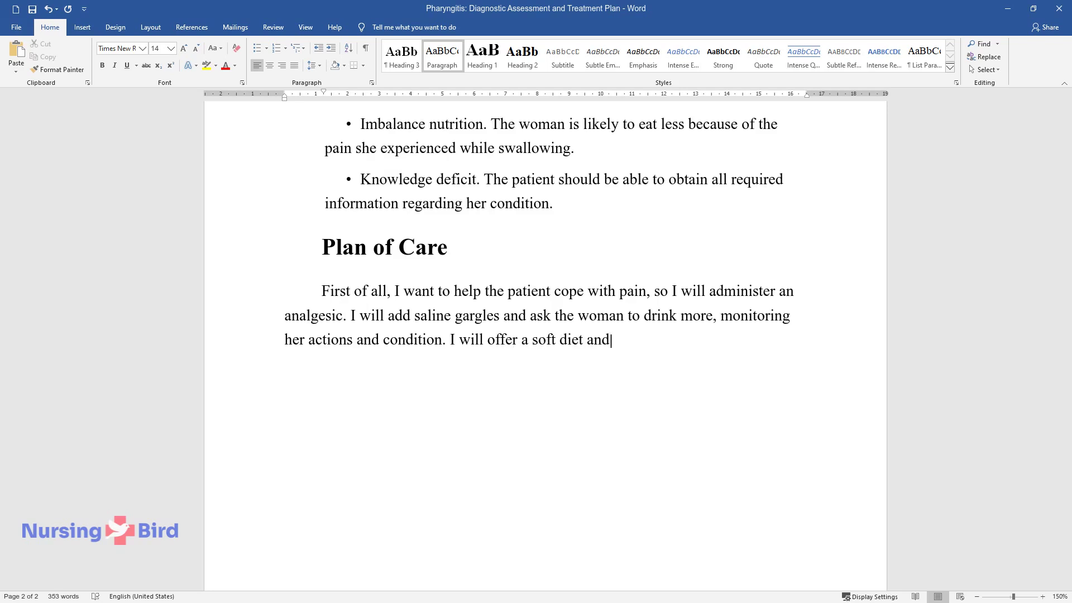
type(" educate the patient considering")
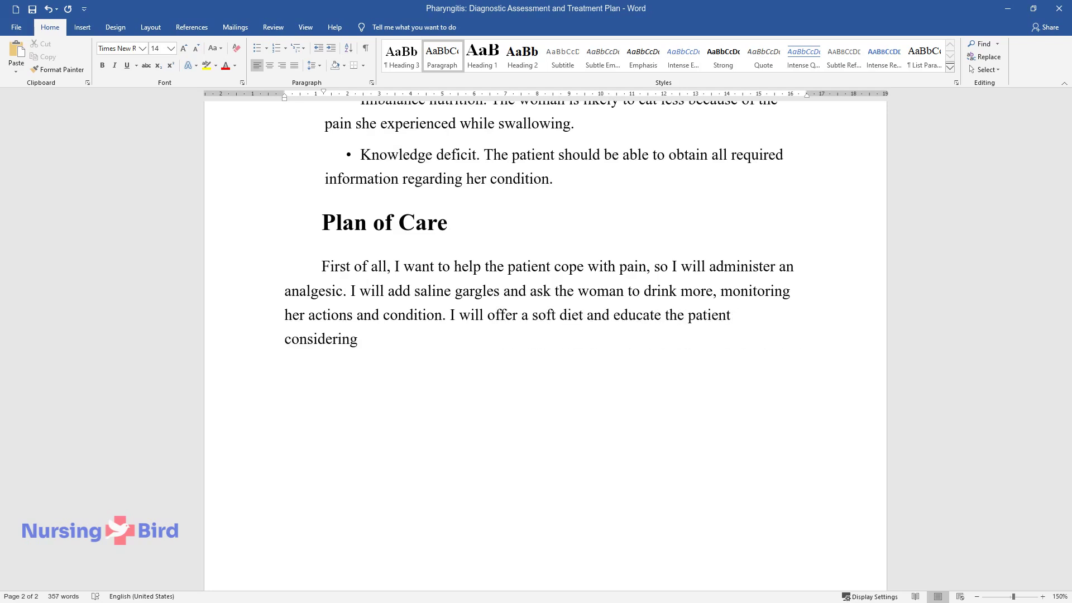
type(" her issue. If a streptococcal in")
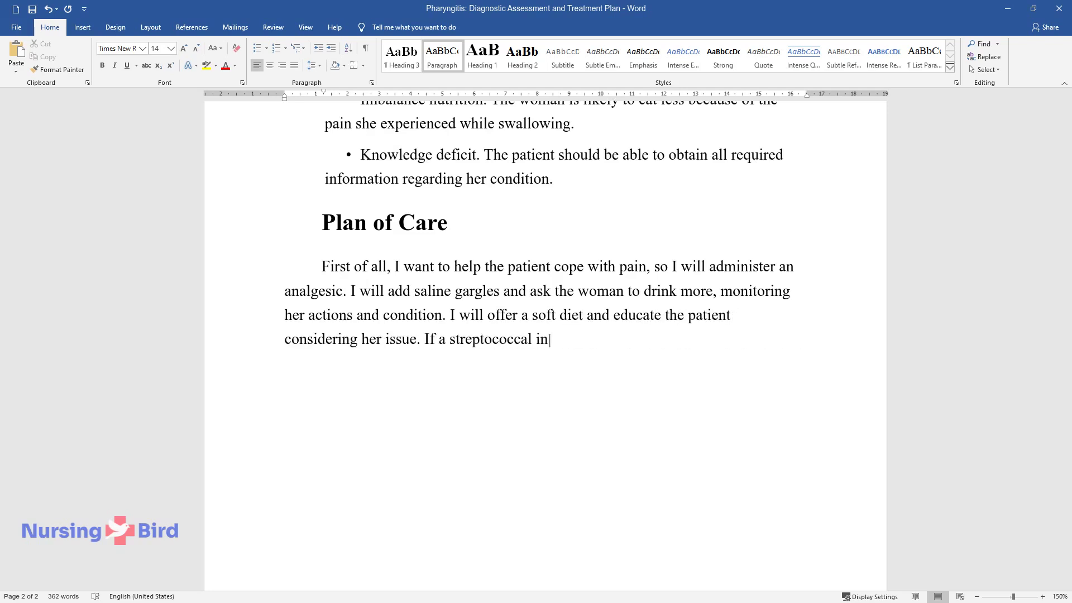
type("fection is identified, I will en")
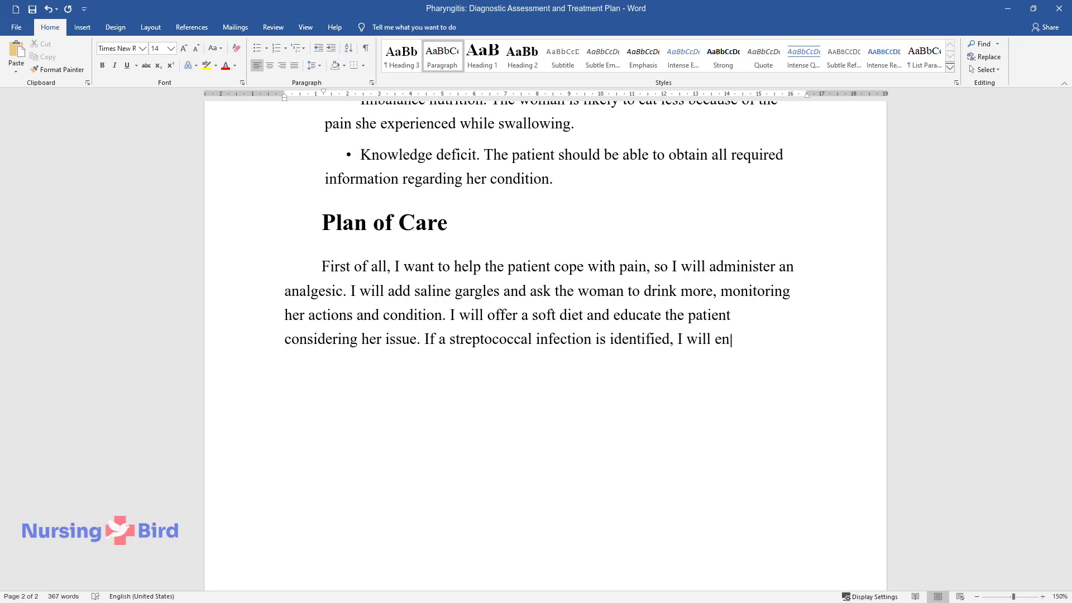
type("courage the patient's family to take a t")
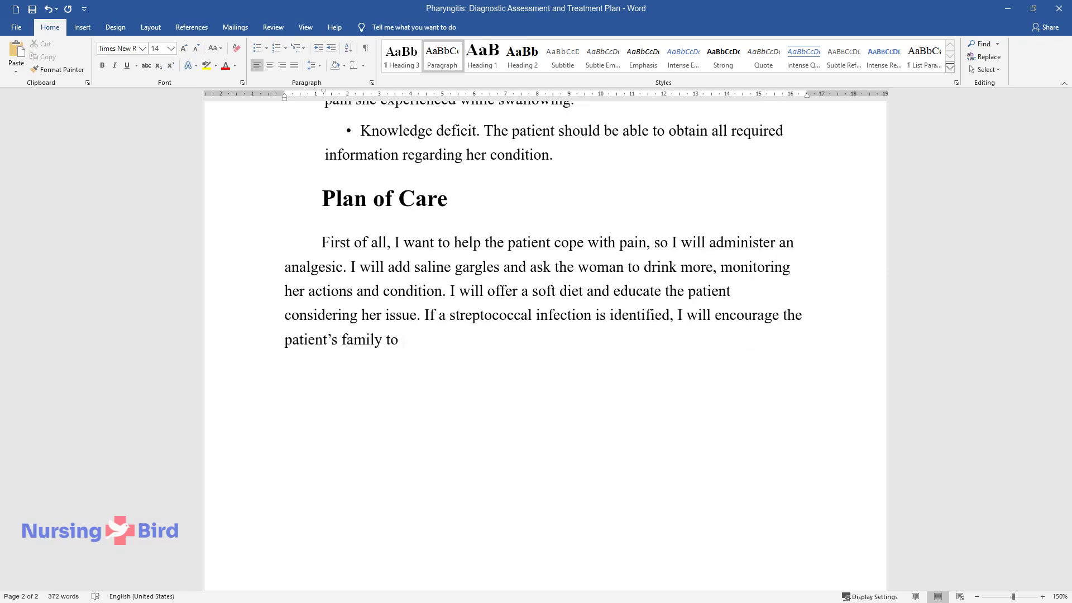
type("est. I will prescribe an")
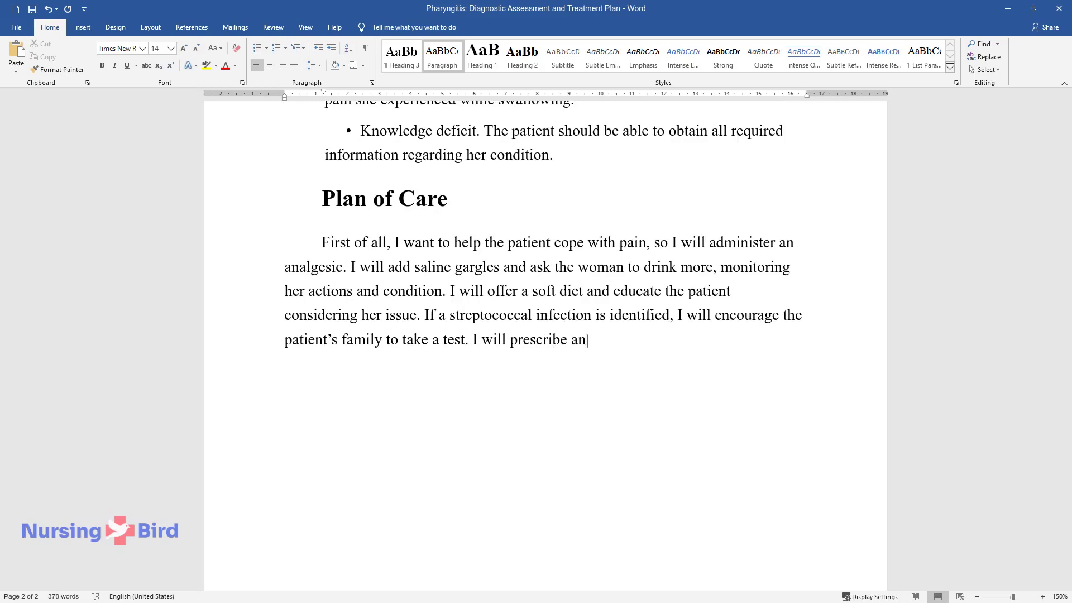
type("tibiotics if bacterial pharyngitis is proven because, in")
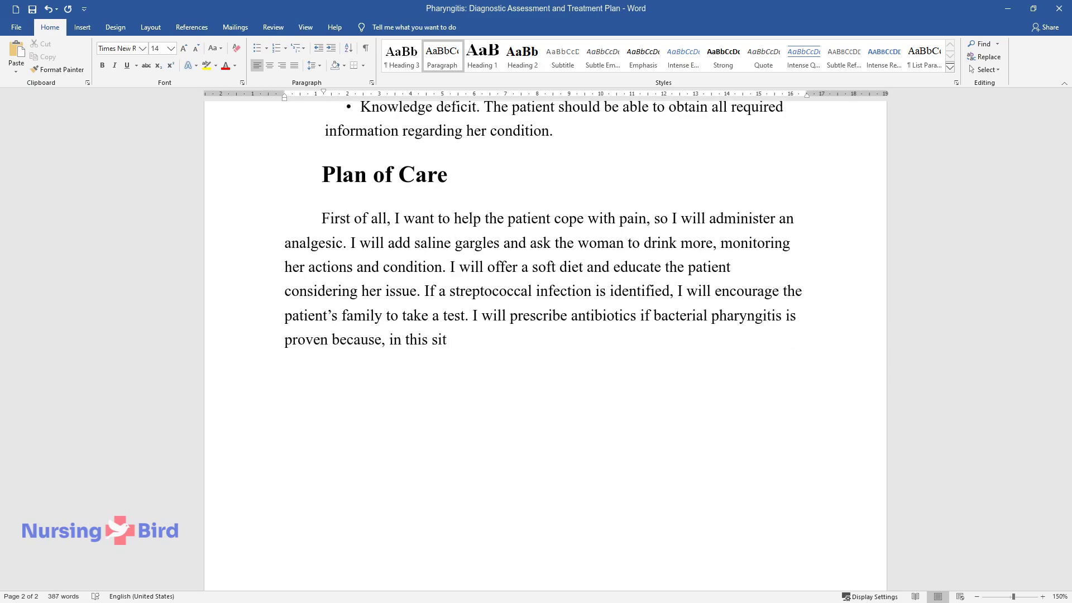
type(" this situation, possible adverse reactio")
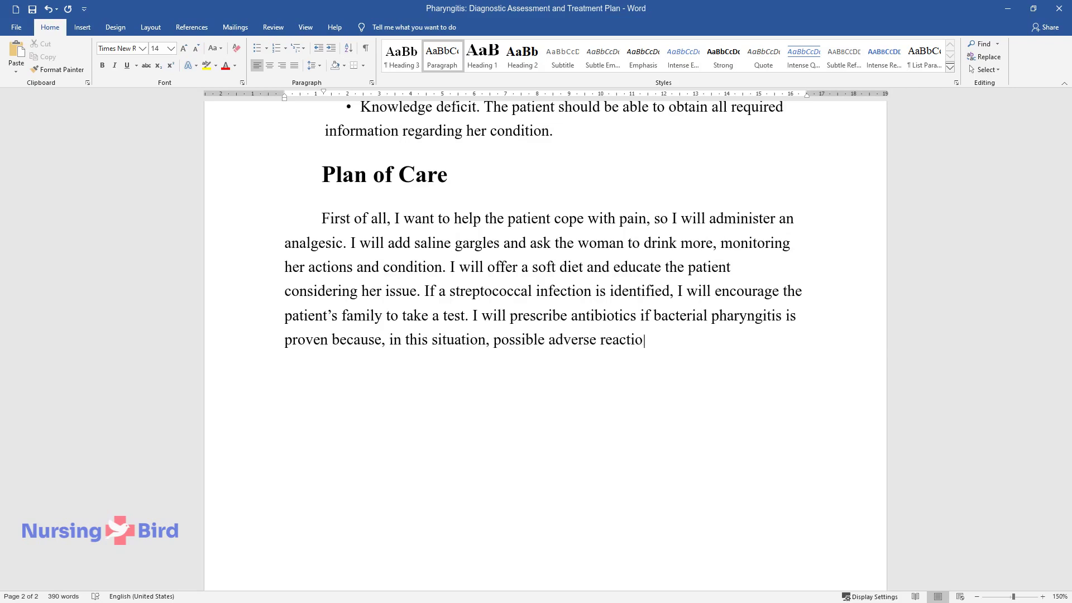
type("ns tend to be less critical than complications ca")
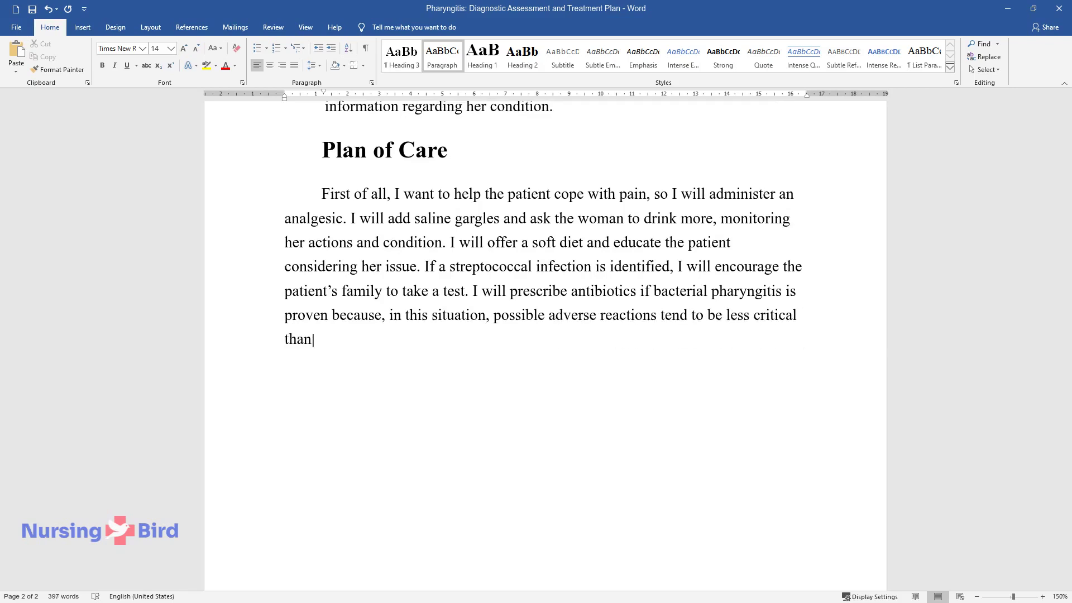
type("used by the dis")
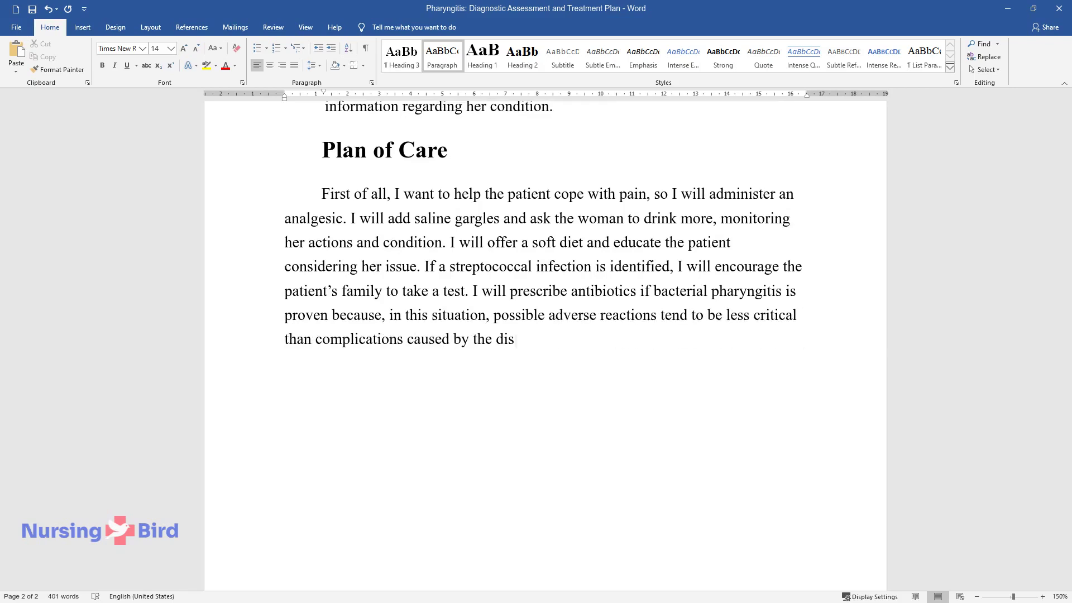
type("ease. In the case of strep infect")
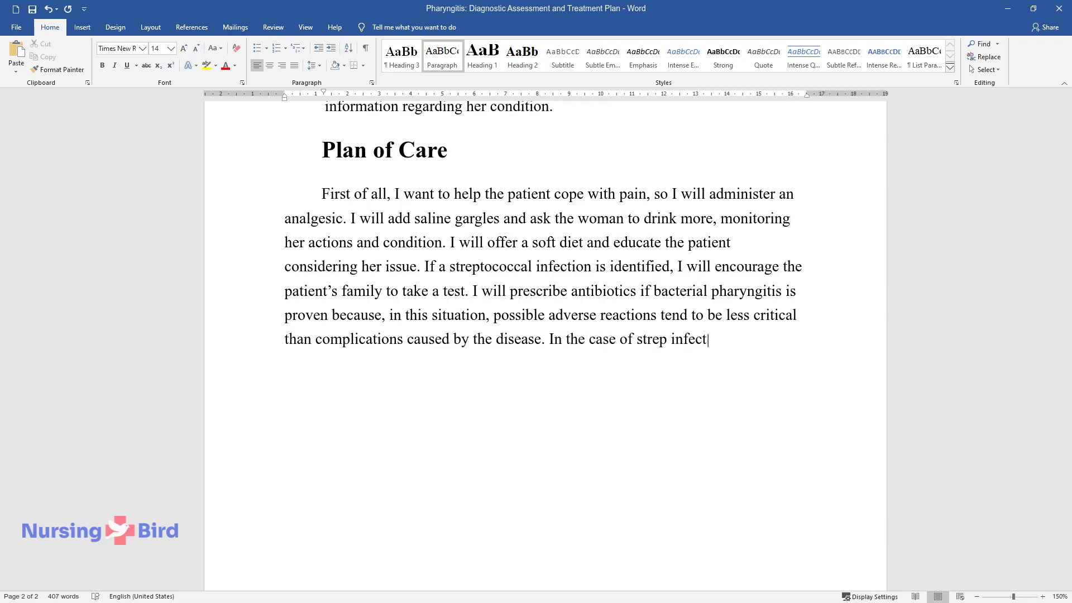
type("ion, alternative treatment is no")
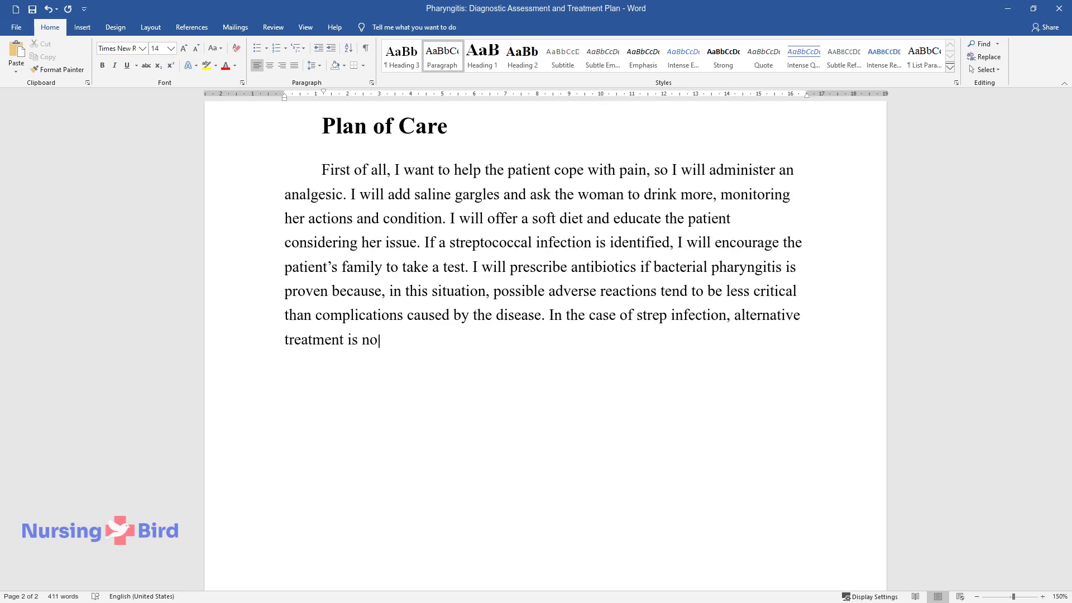
type("t likely to be effective. Howeve")
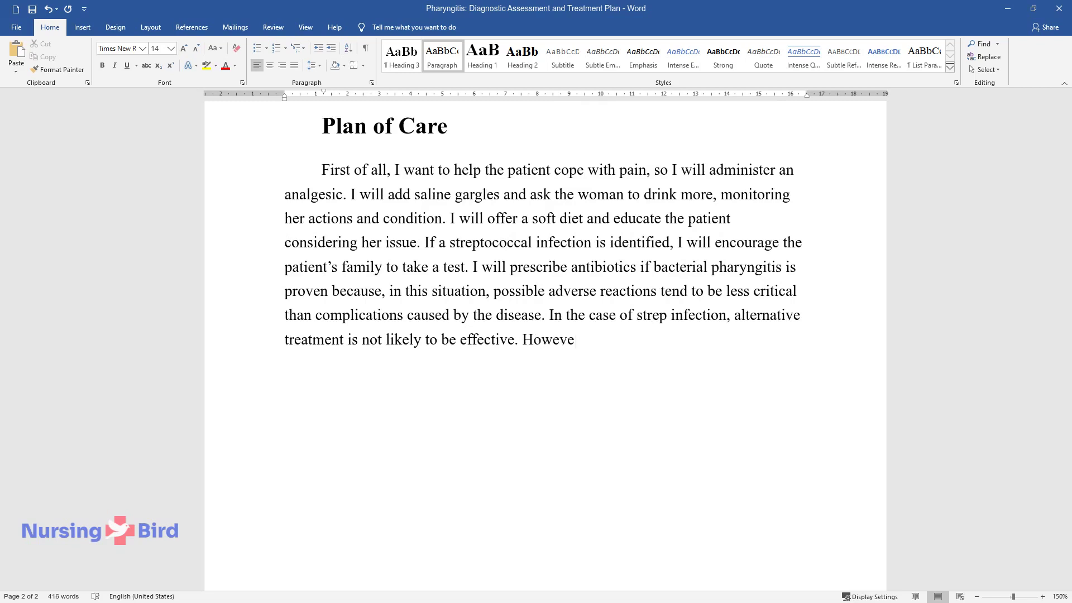
type("r, some benefits of chang")
type("trition (vitamins) and herbs intake (gar")
type("lic or ginger tea) can have positive eff")
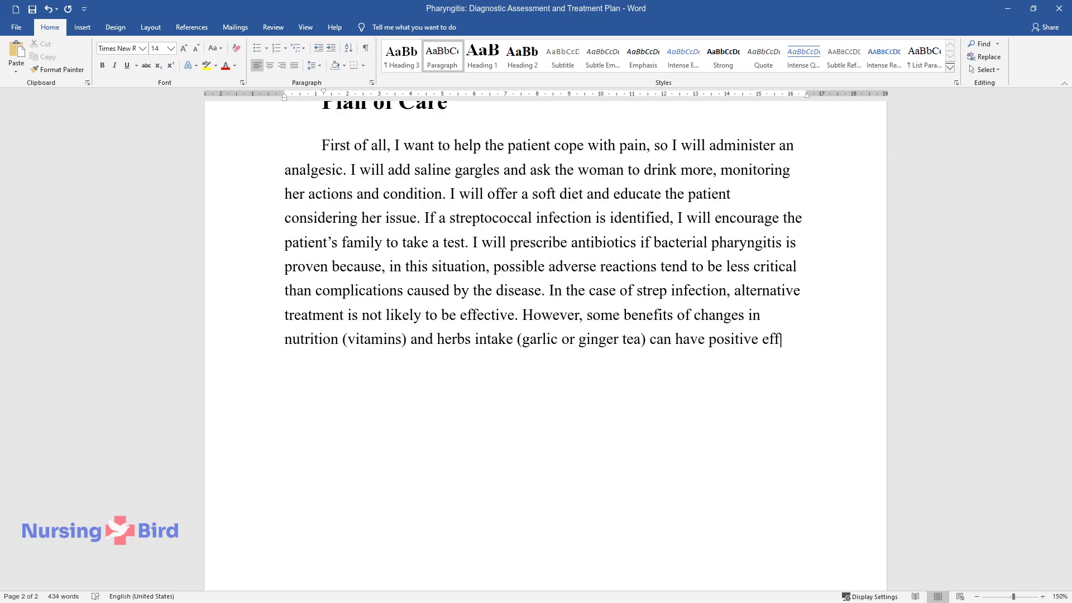
type("ects.")
key("Return")
Step: Add the 'Health Education' heading and paragraph on sore throat causes, treatment and home therapies
type("Health Education")
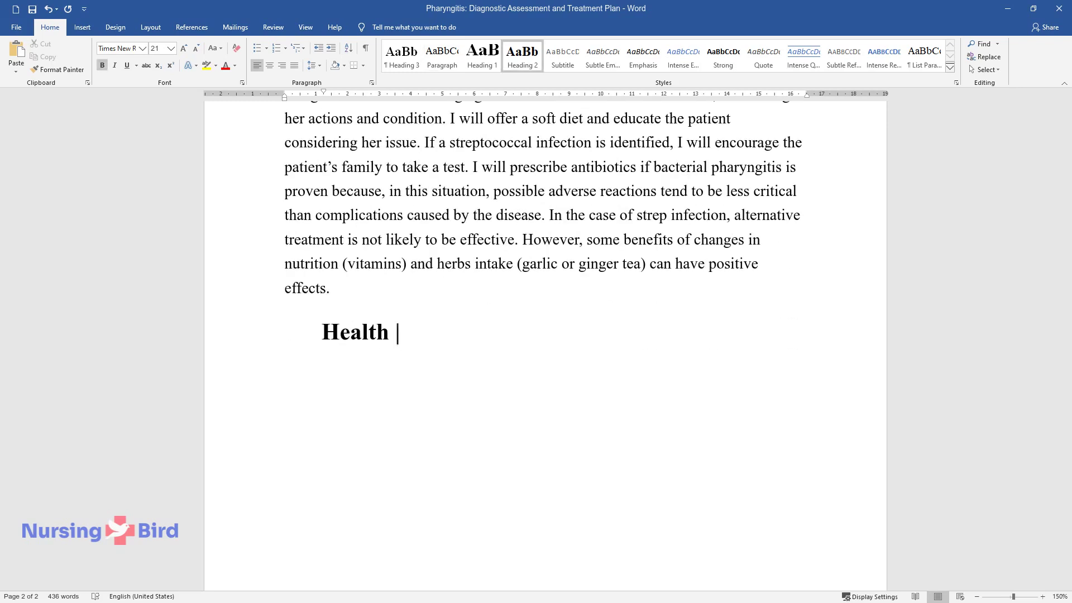
key("Return")
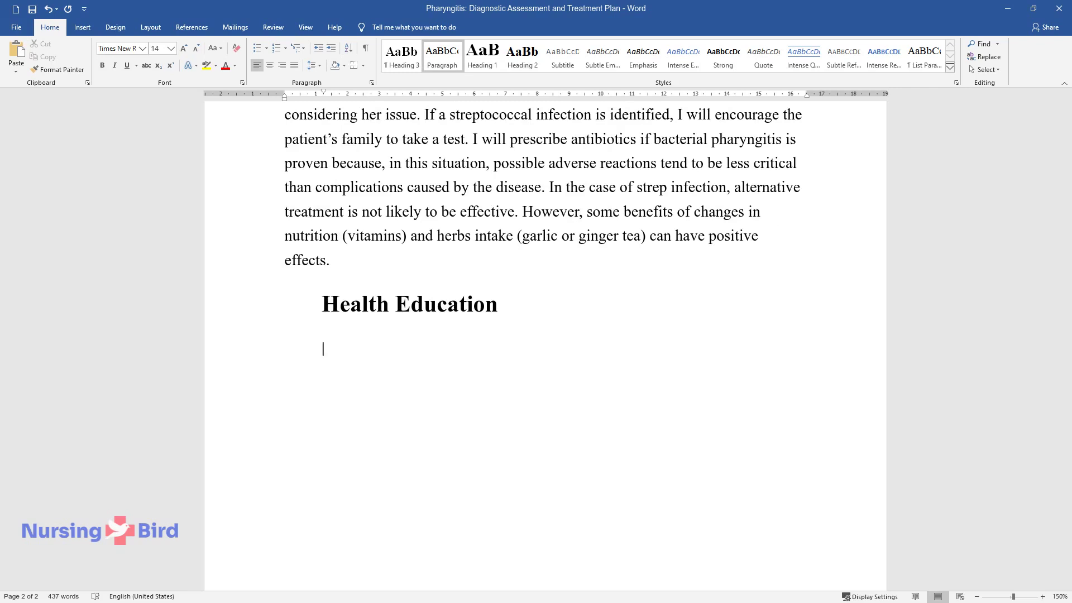
type("I will focus patient education on ")
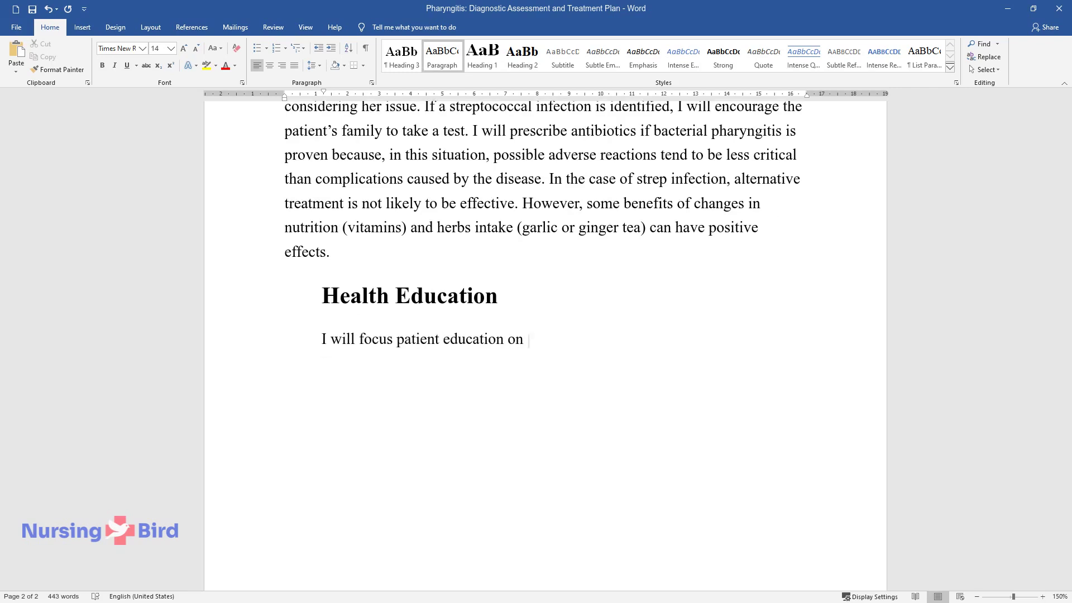
type("the causes of a sore throat and sy")
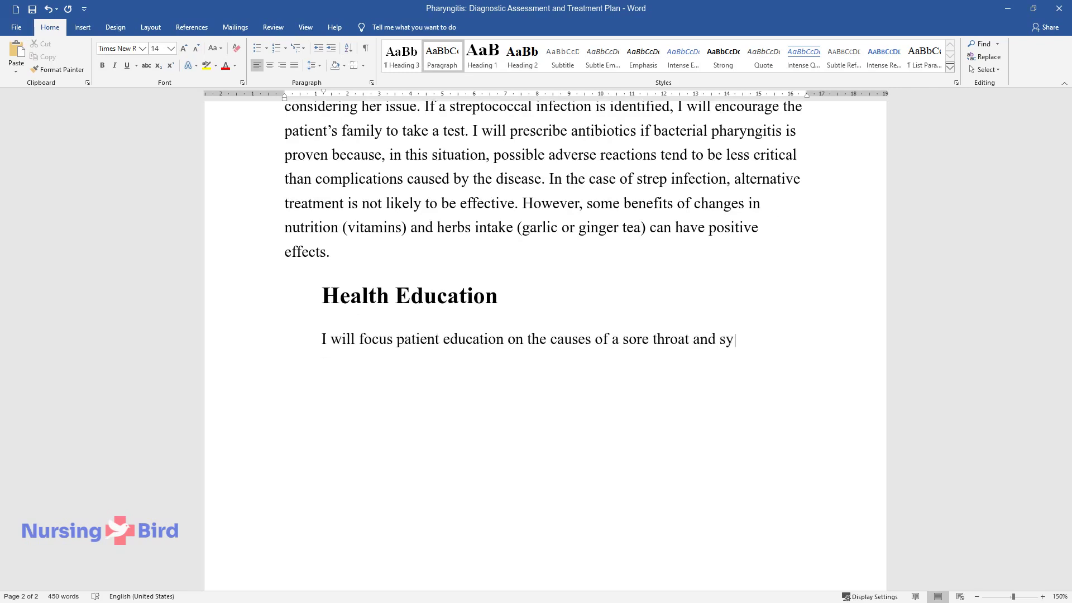
type("mptomatic treatment so that the wom")
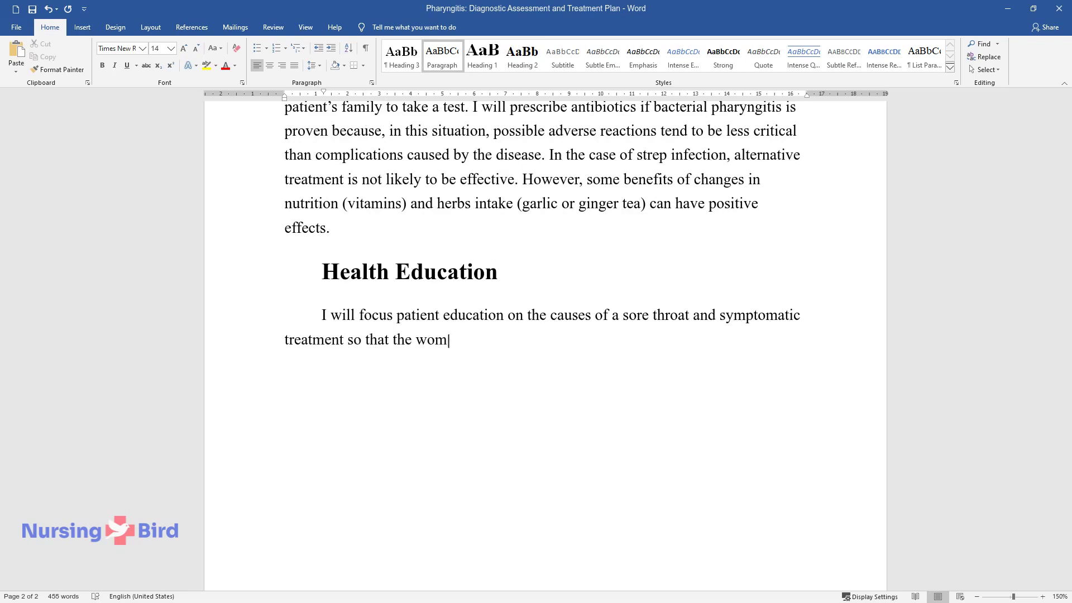
type("an will be able to identify the is")
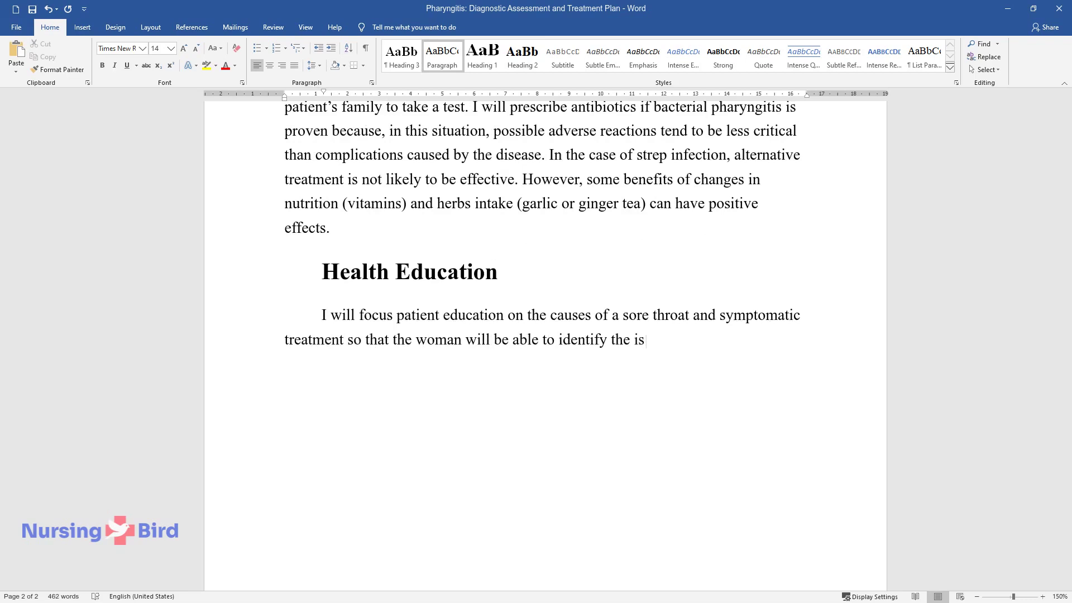
type("sue and provide initial care. I will also d")
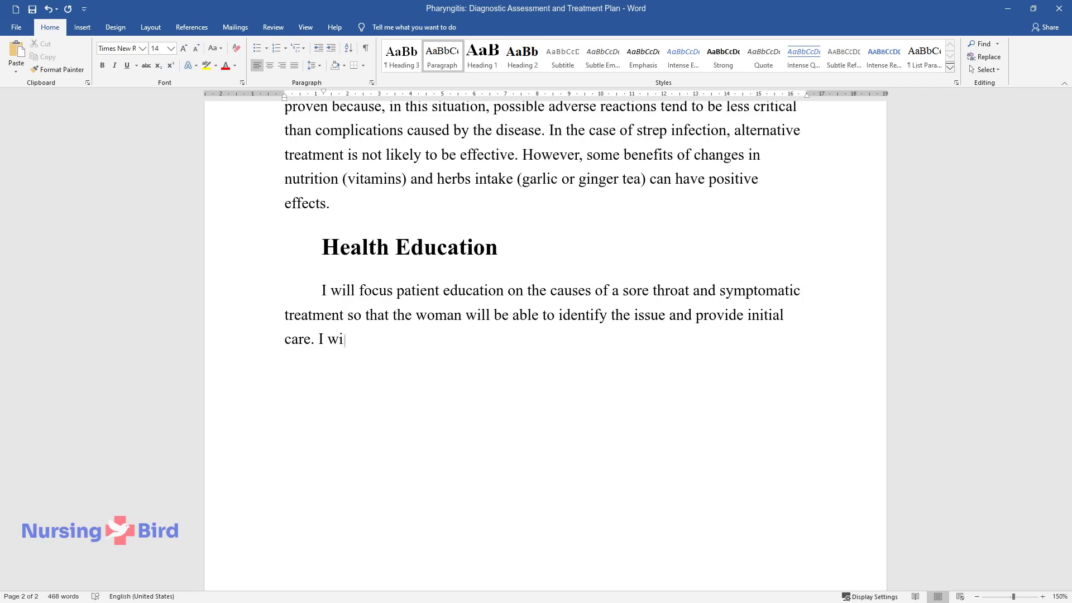
type("iscuss treatment peculiari")
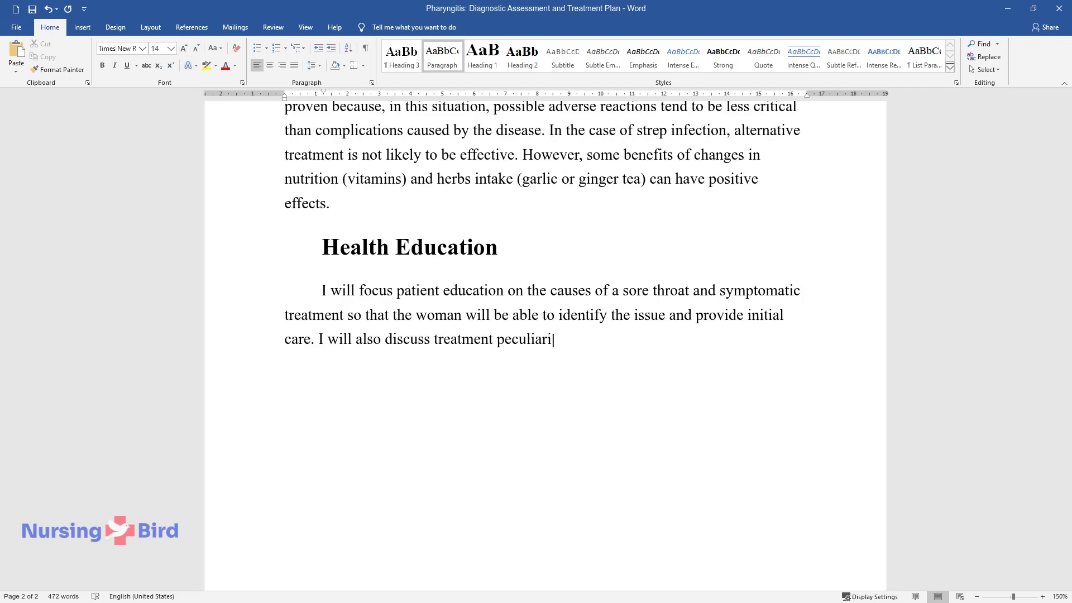
type("ties and side effects. Additionall")
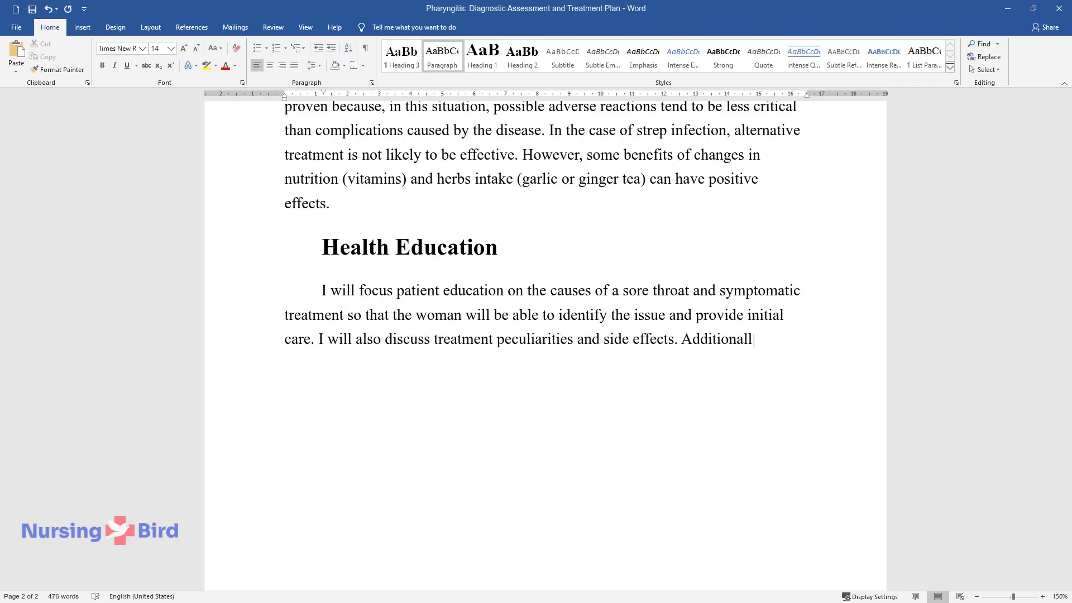
type("y, I will teach her to maintain reexamination and reduce risks for he")
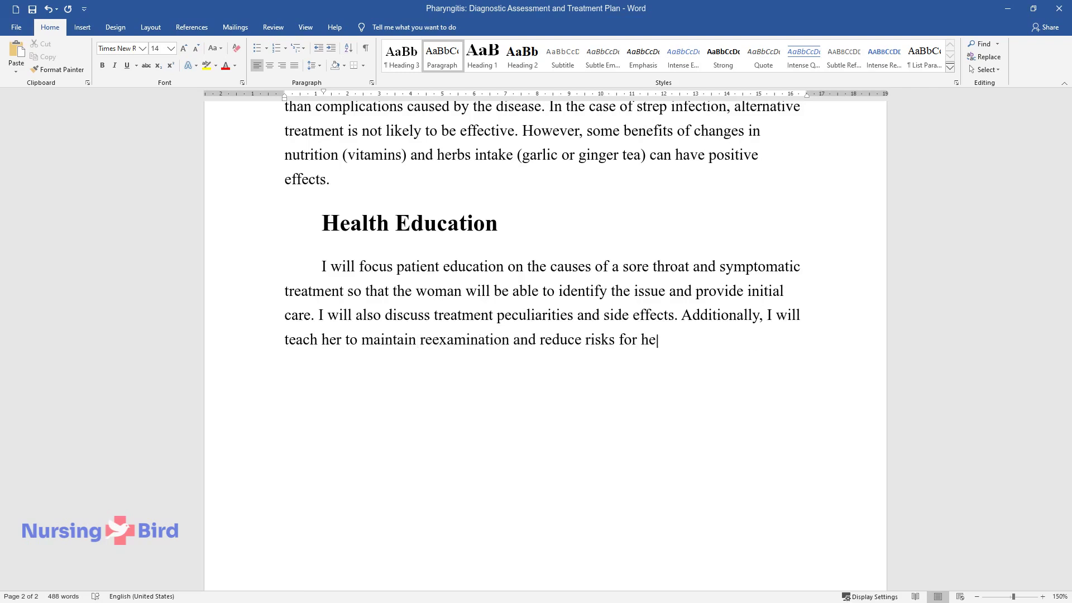
type("r child. Even though various comple")
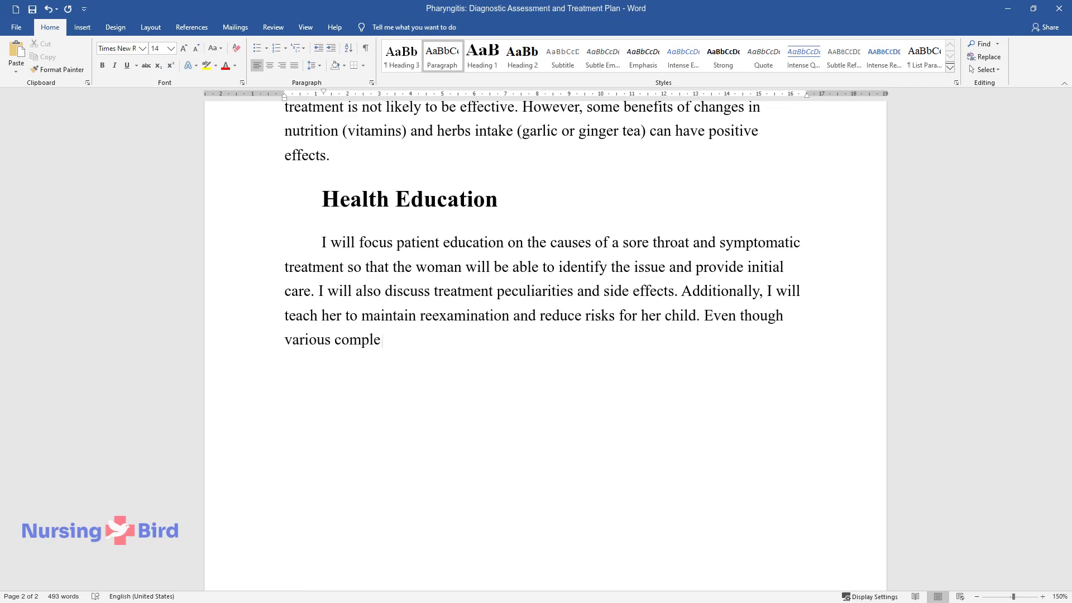
type("mentary therapies are possible, I")
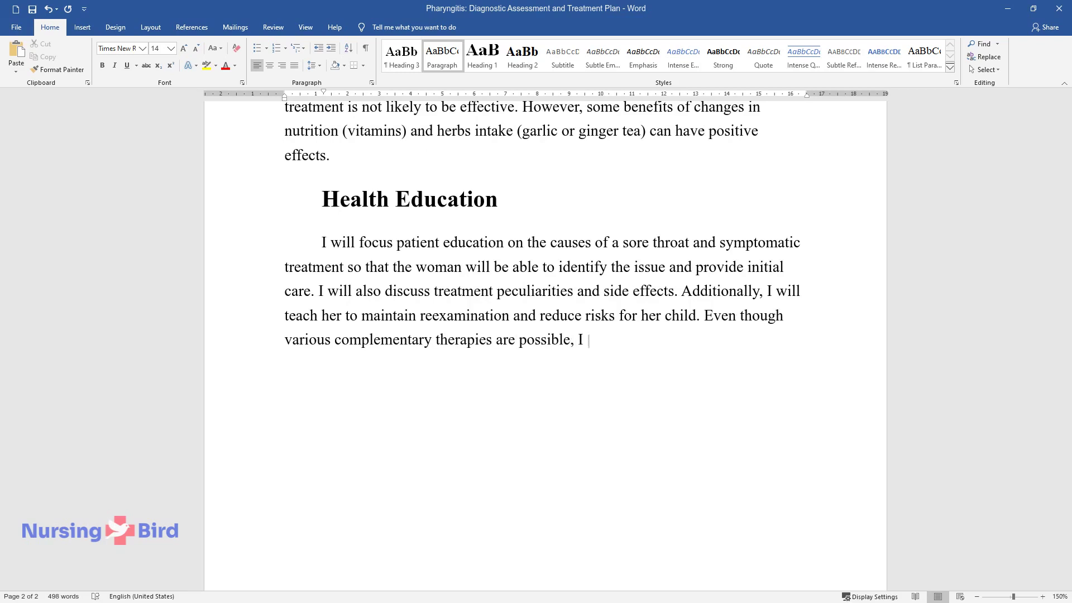
type(" will incorporate only those that ca")
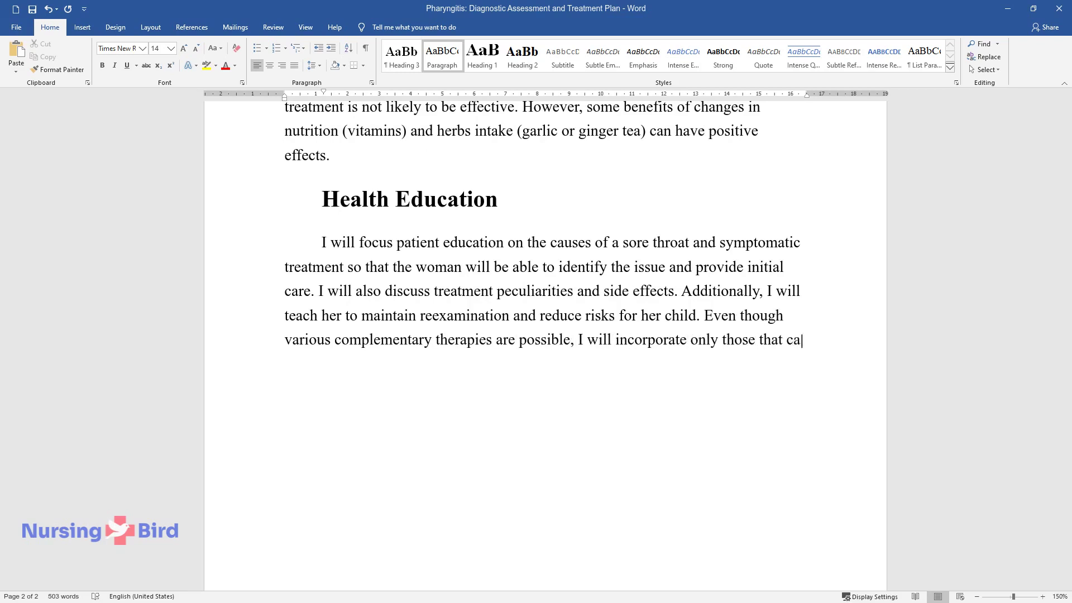
type("n be easily maintained at home, so")
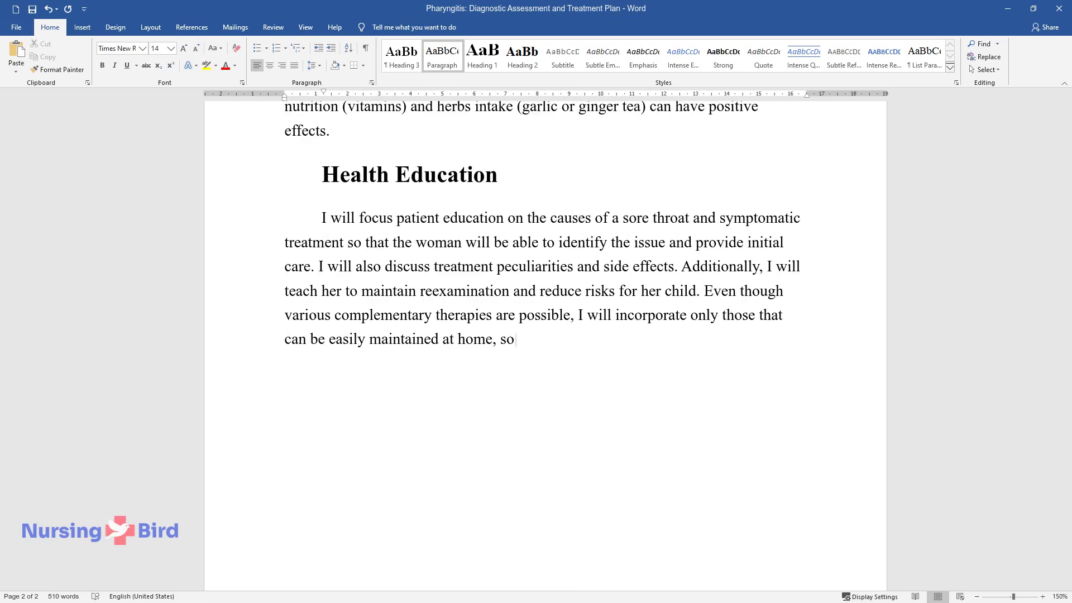
type(" the woman does not face difficulties.")
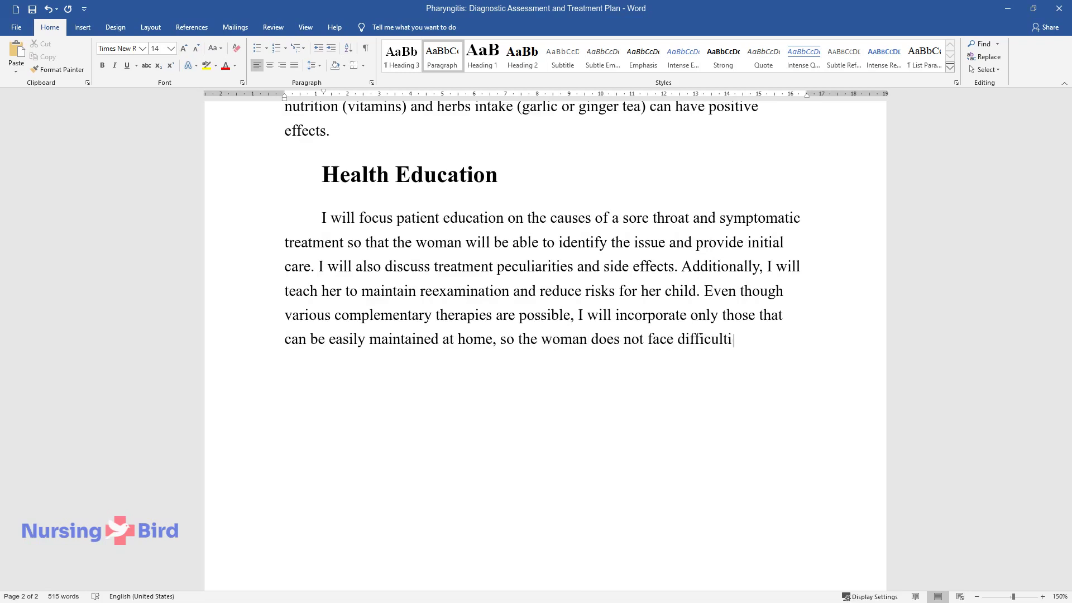
key("Return")
Step: Add the 'Connection to Healthy People 2020' heading and begin its paragraph on pharyngitis
type("Connectio")
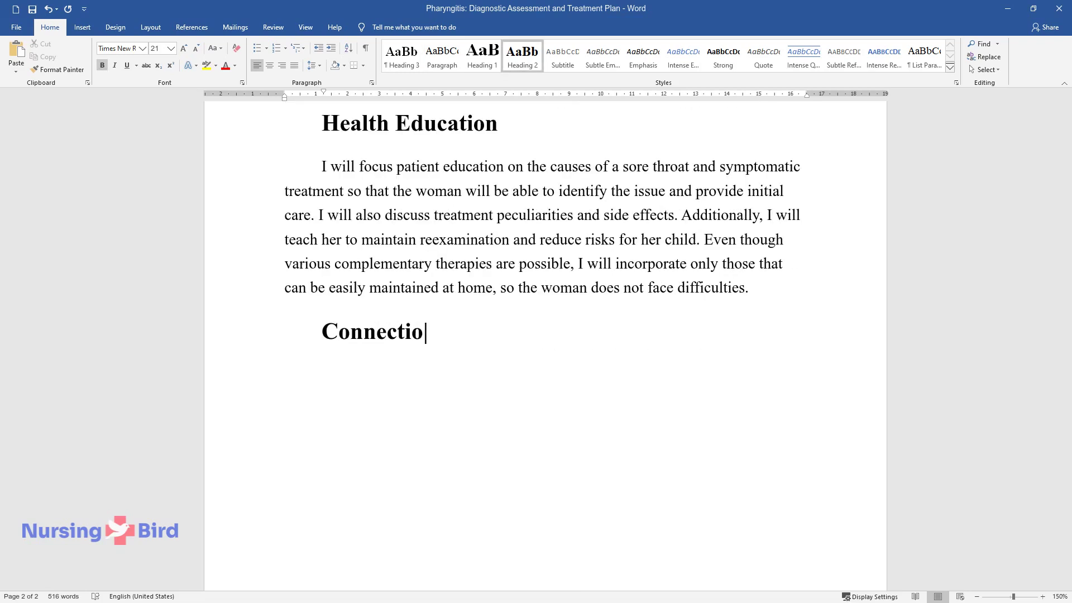
type("n to Healthy People 2020")
key("Return")
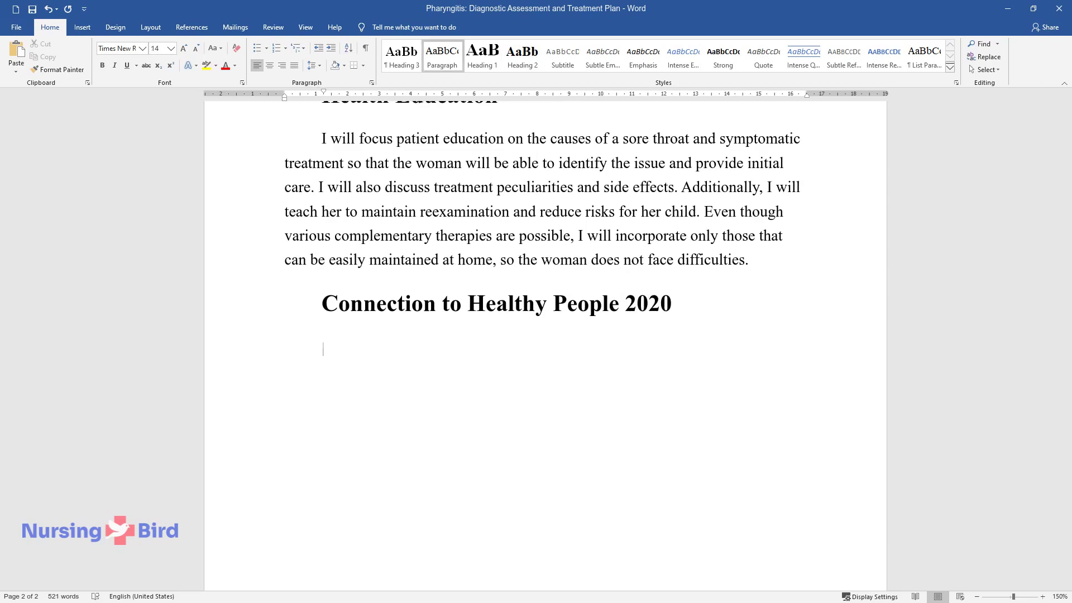
type("Healthy People ")
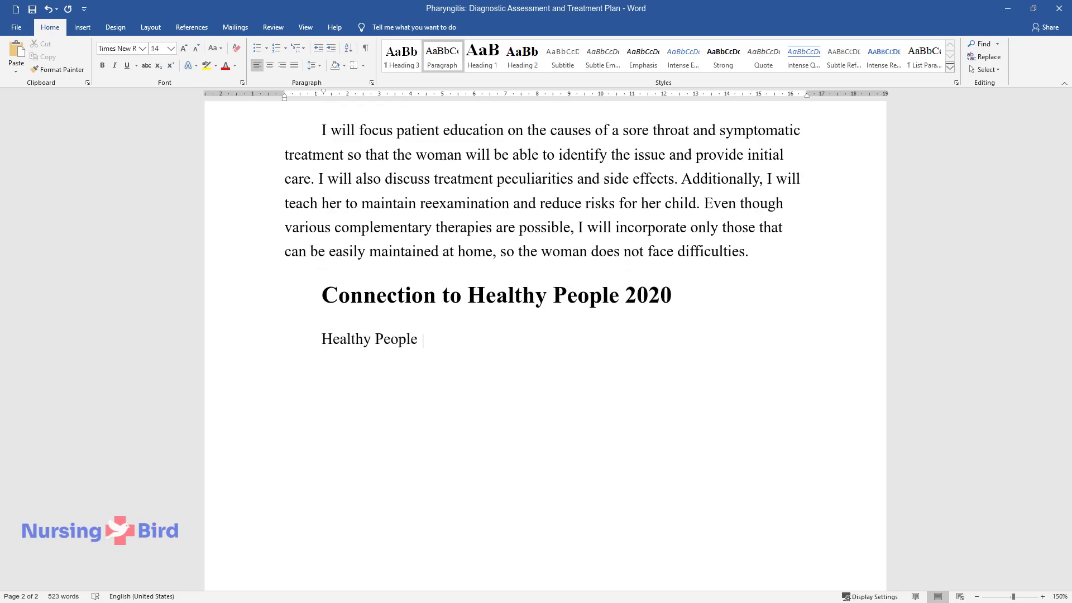
type("2020 does not discuss pharyngitis ")
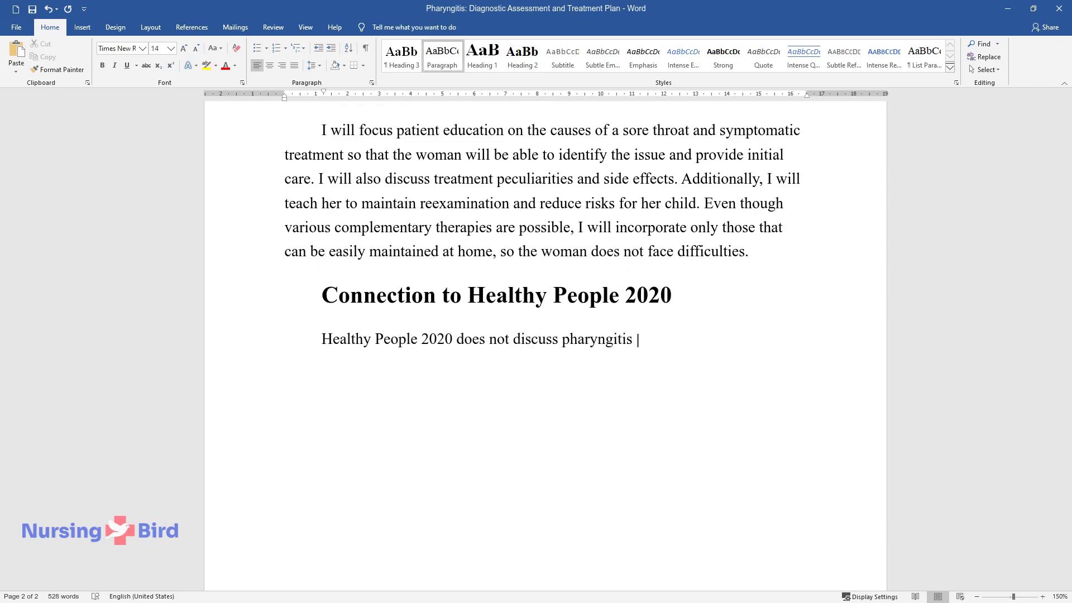
type("in particular. However, it can be ")
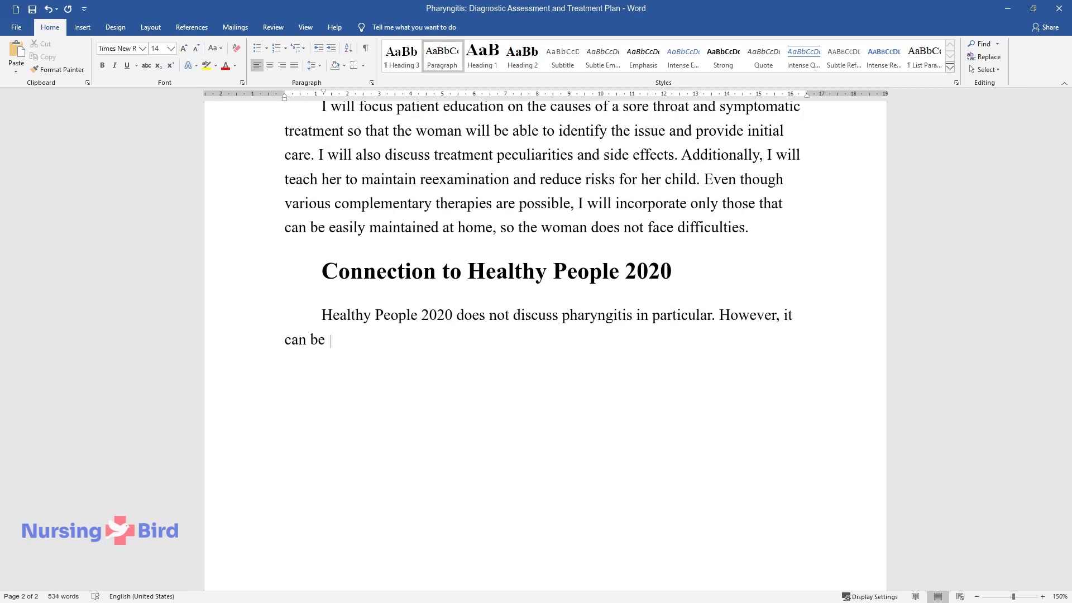
type("considered in the framework of ant")
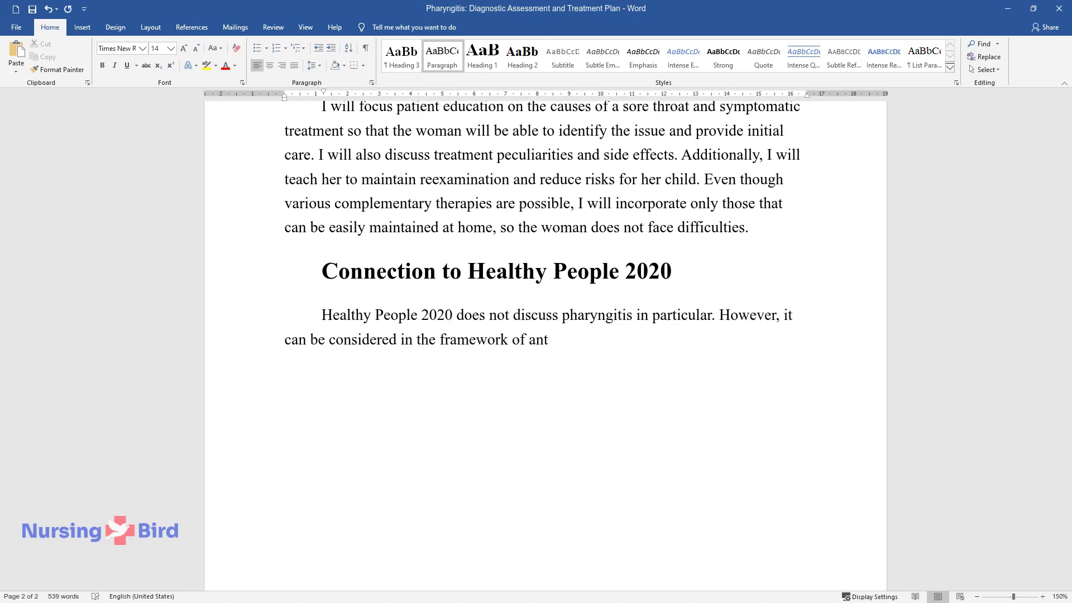
type("ibiotic prescribing because resear")
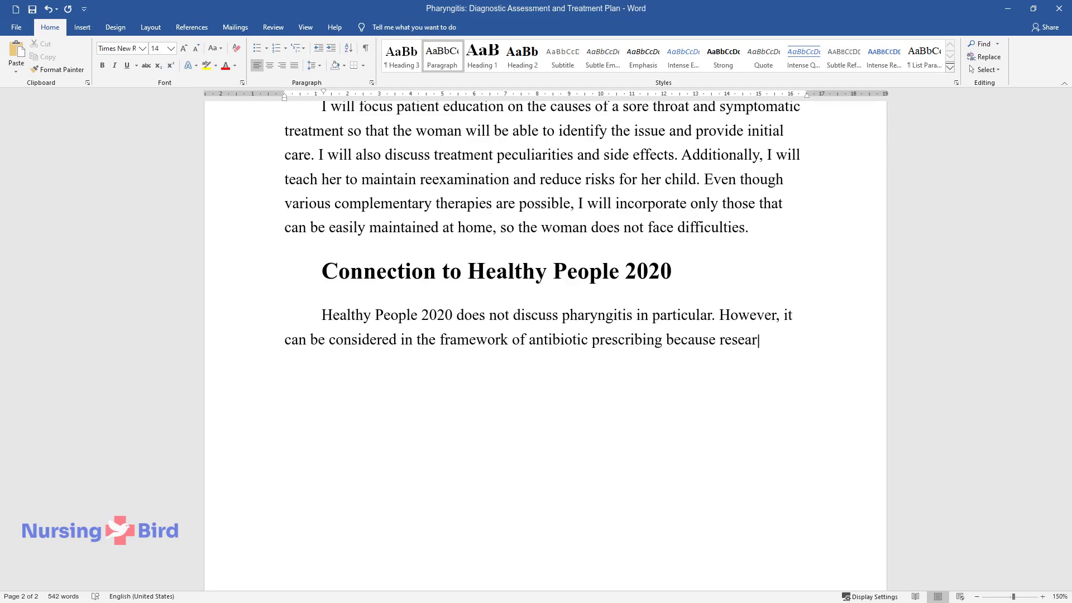
type("ch shows that a lot of individuals")
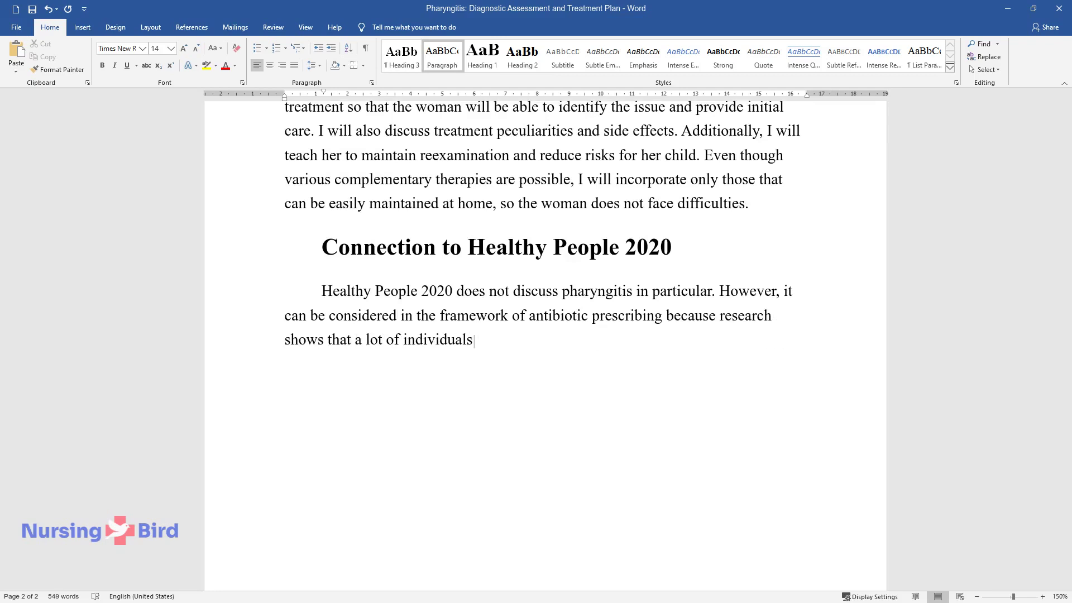
type(" obtain unnecessary antibiotic tre")
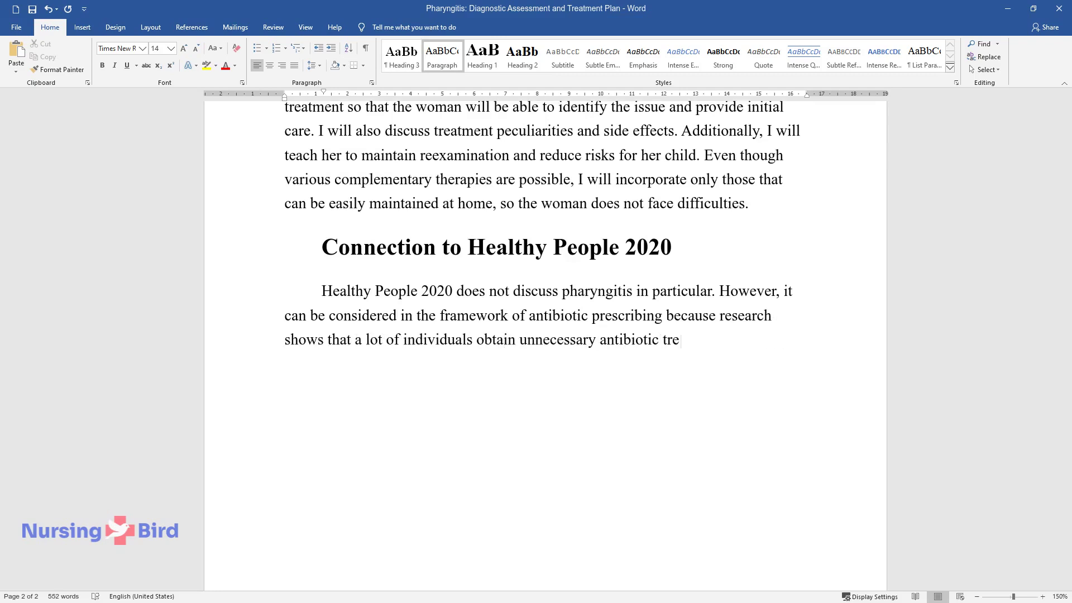
type("atment that has potential harm to")
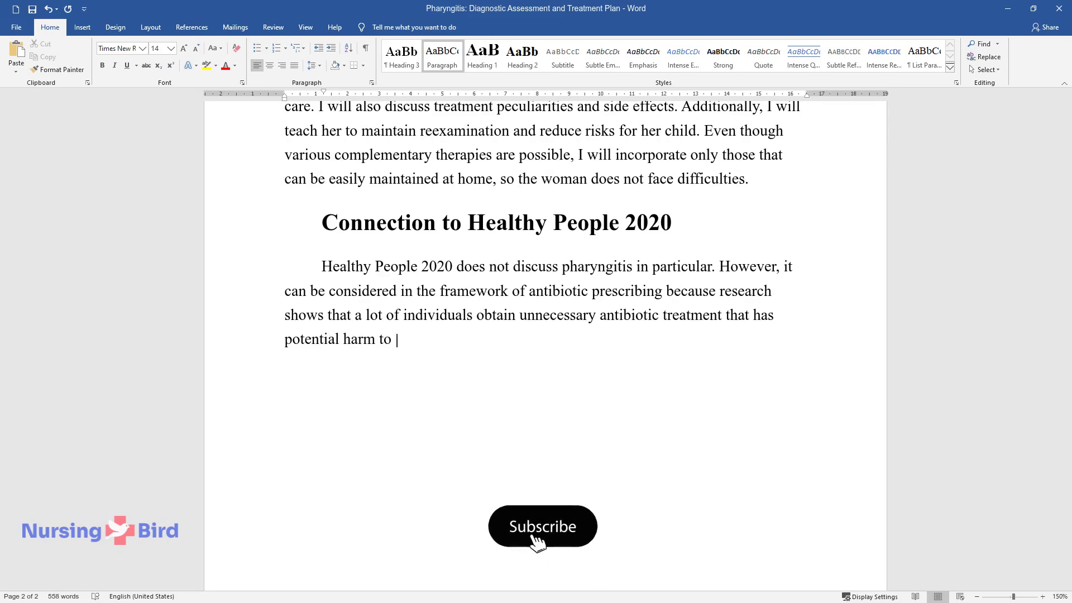